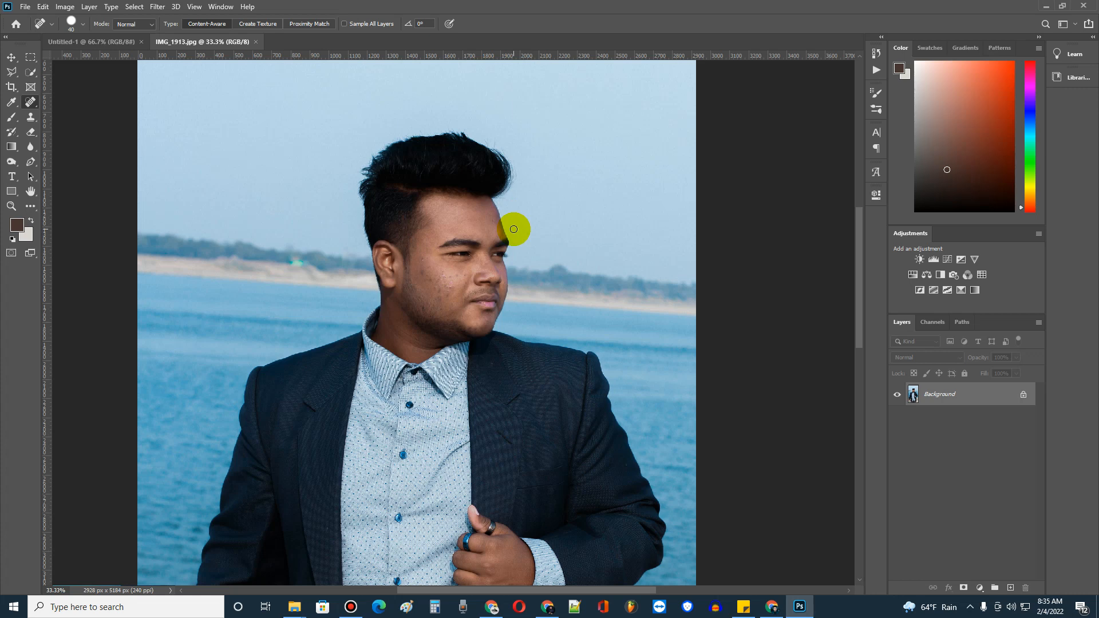
Step: Examine the blemishes on the man's cheek and face up close in the IMG_1913.jpg portrait
left_click(12, 206)
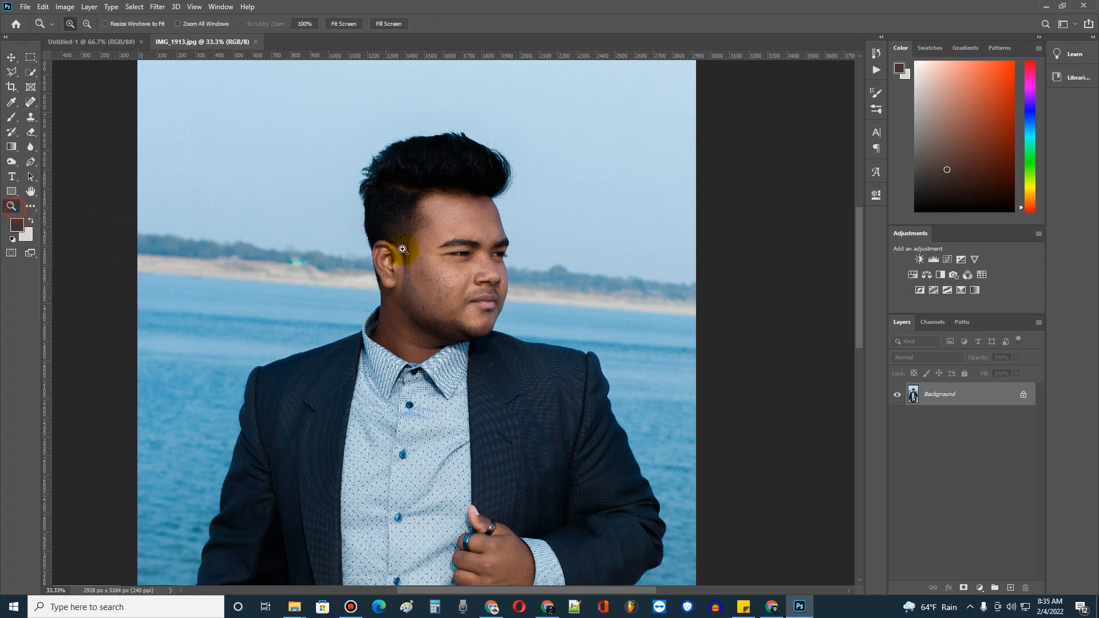
left_click(502, 226)
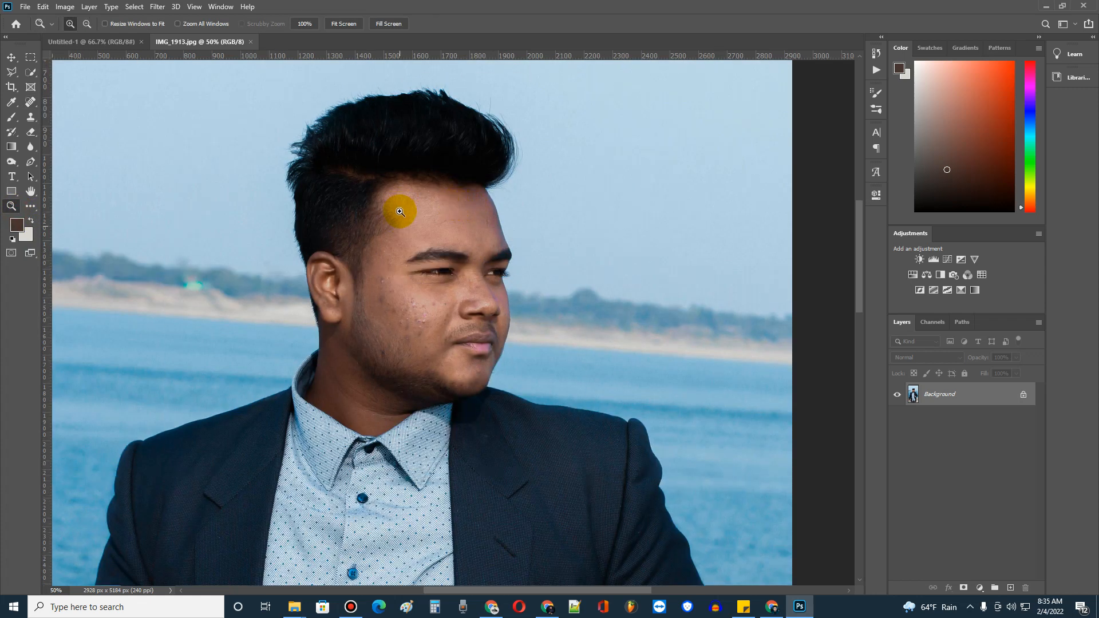
left_click(380, 292)
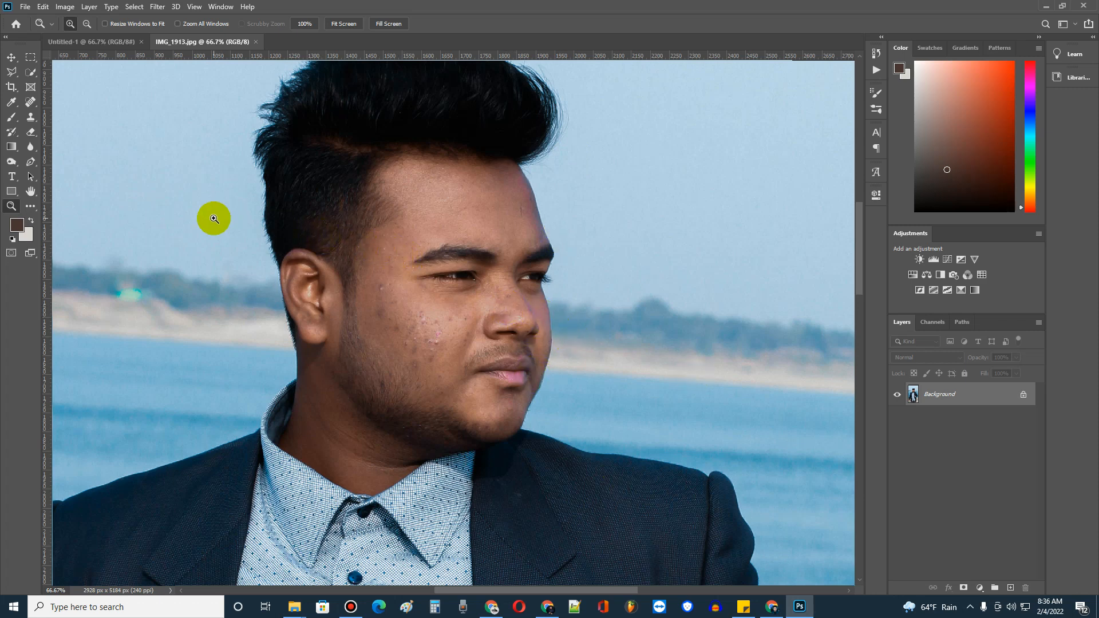
left_click(392, 308)
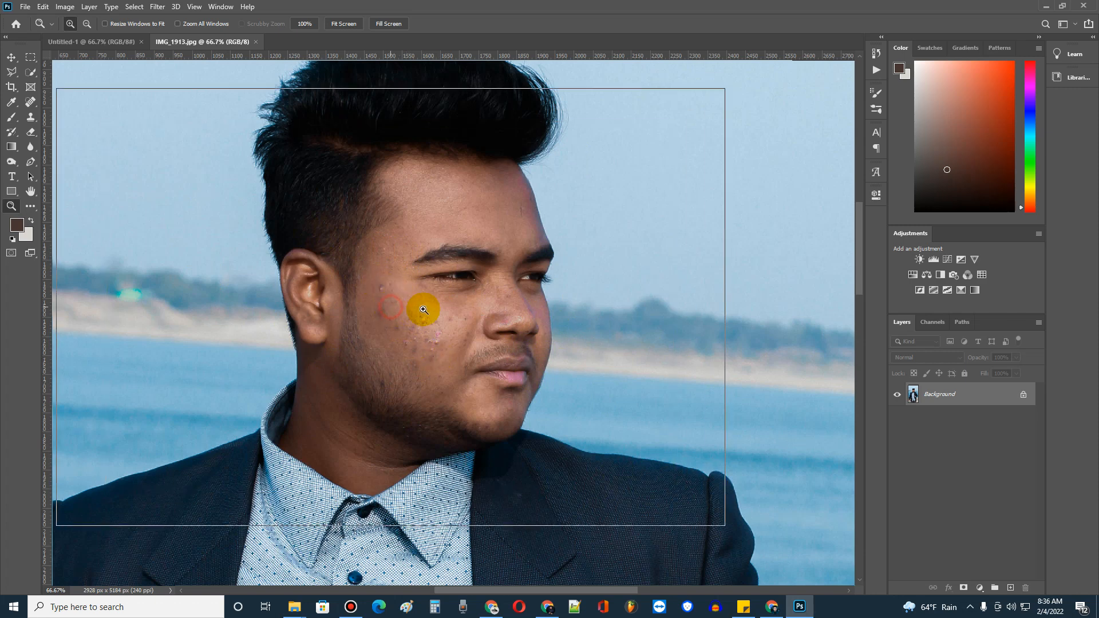
left_click(439, 298)
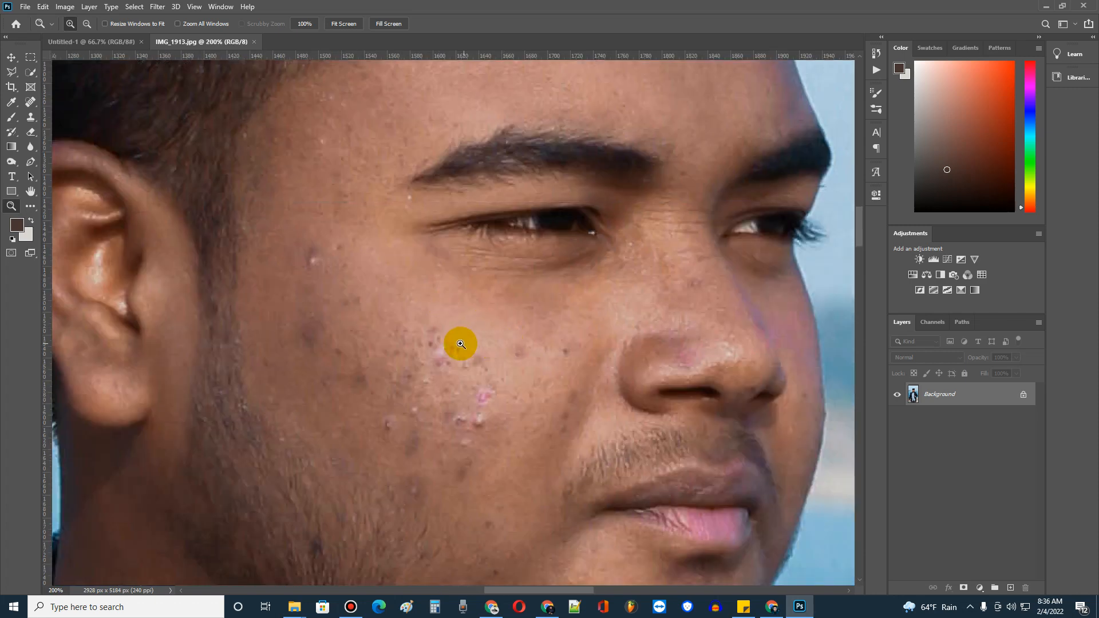
key("alt")
left_click(429, 364, "alt")
left_click(434, 378, "alt")
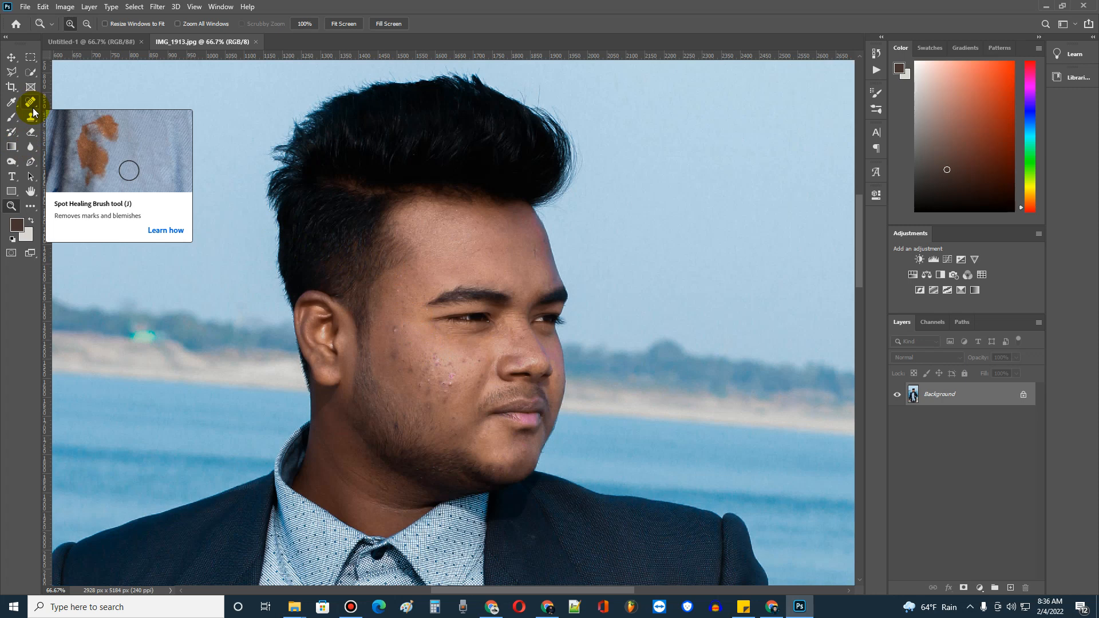
Step: Choose the Spot Healing Brush Tool from the healing tools for retouching the man's face at 100% magnification
left_click(31, 106)
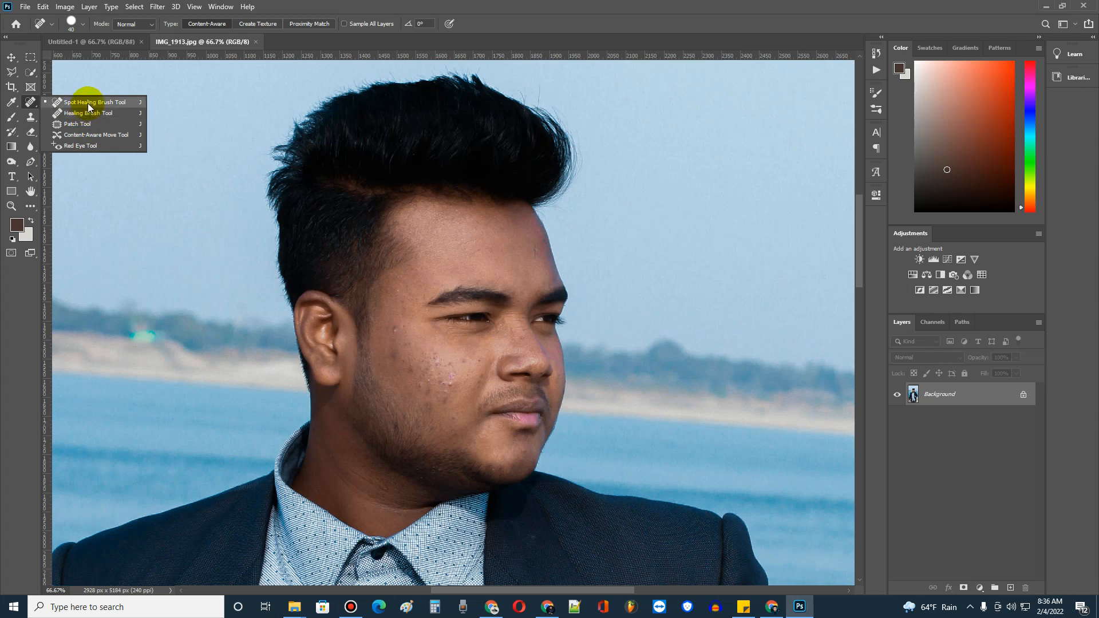
left_click(88, 103)
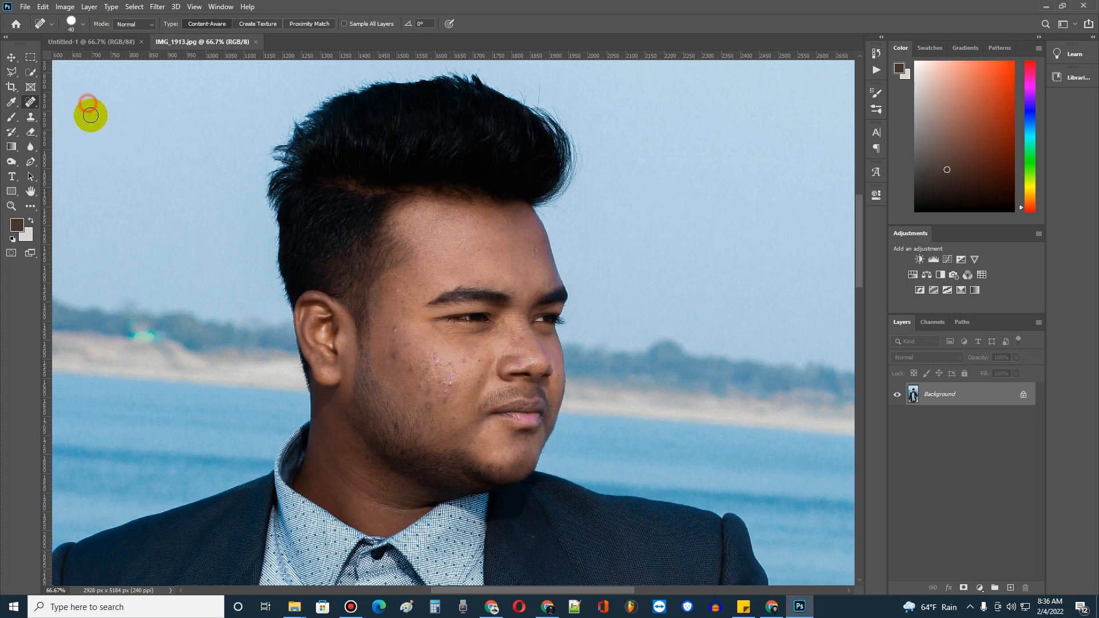
right_click(30, 103)
left_click(108, 103)
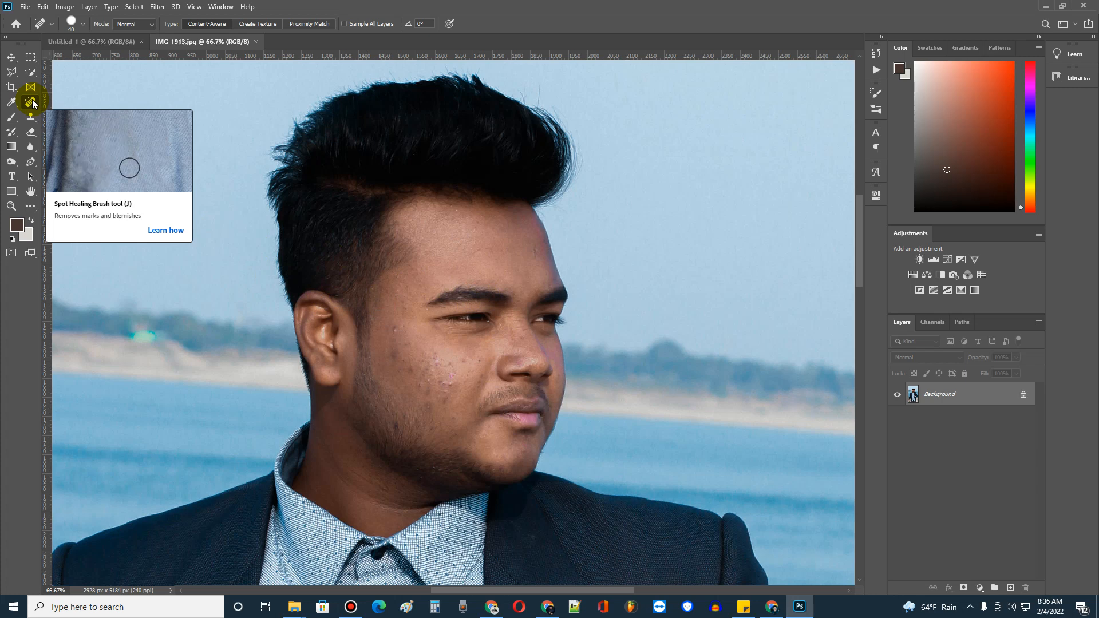
left_click(11, 206)
left_click(509, 351)
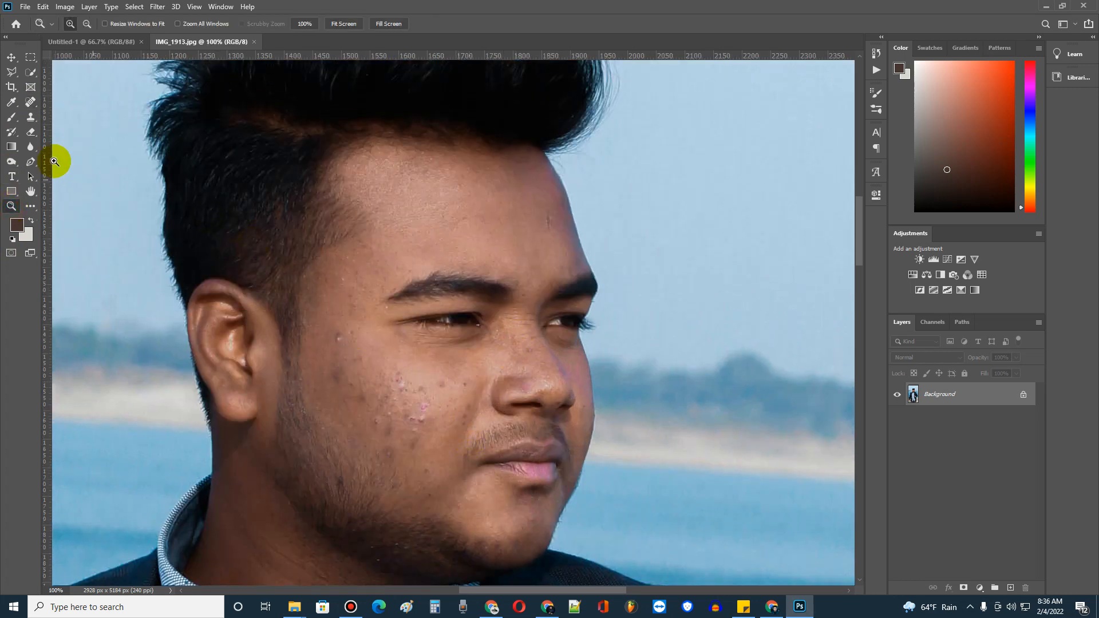
left_click(30, 102)
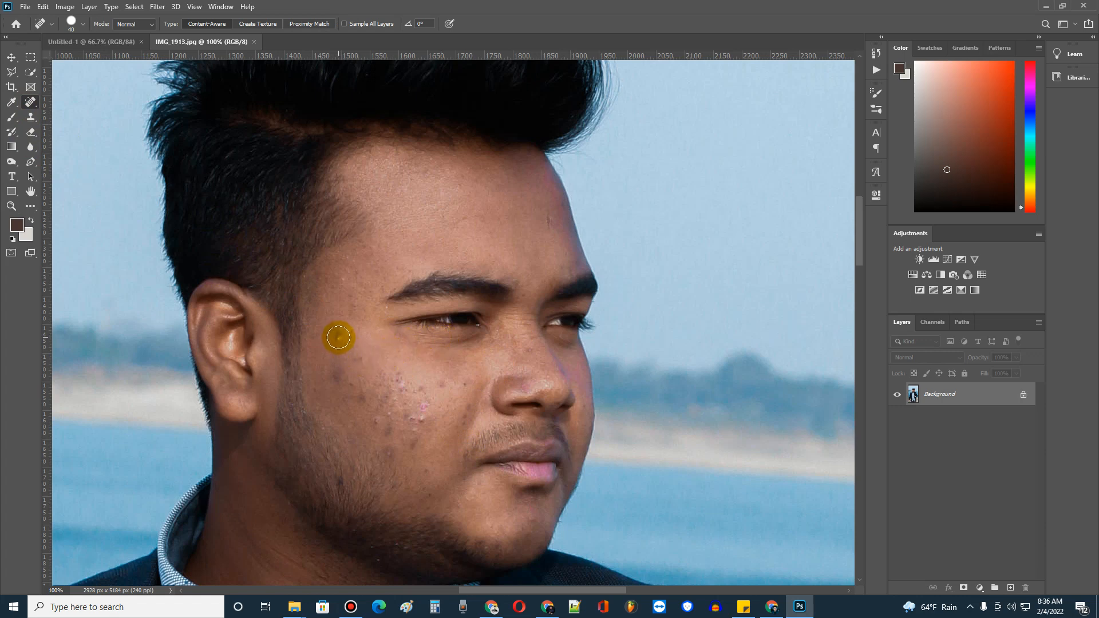
left_click(82, 24)
left_click_drag(73, 54, 58, 56)
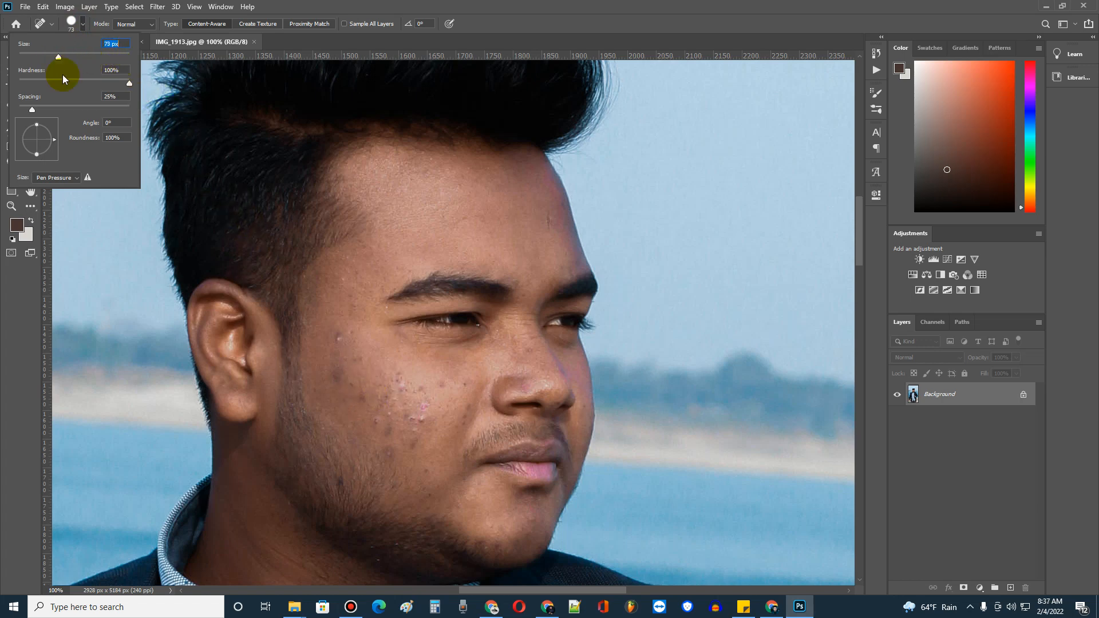
left_click(71, 23)
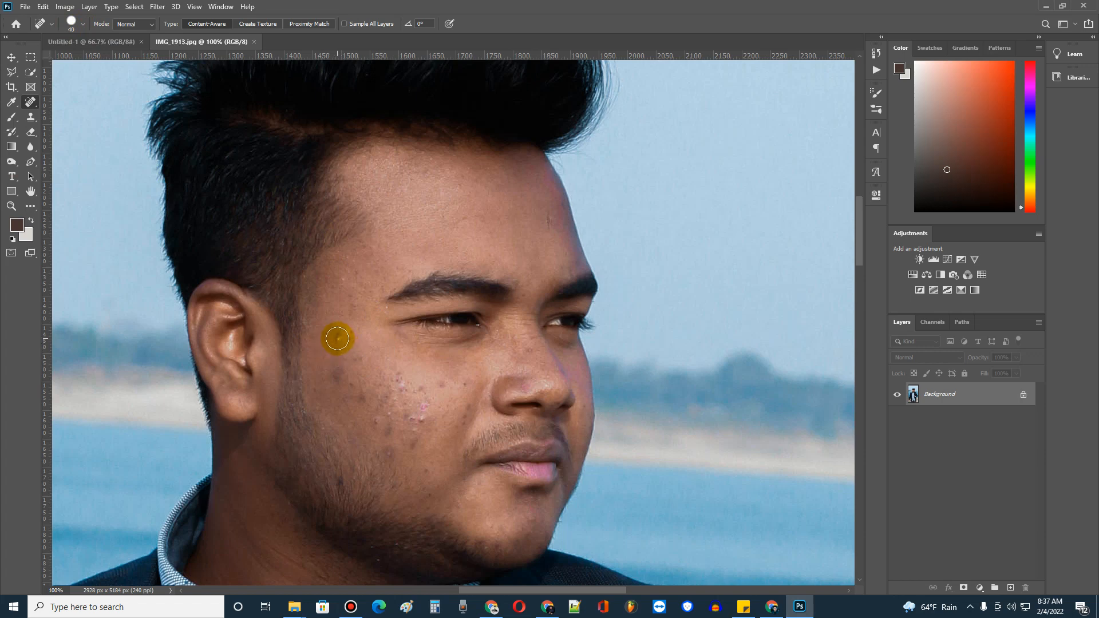
Step: Heal the spots on the outer cheek near the sideburn, starting at 40 px and reducing the brush to 35 px
left_click(337, 338)
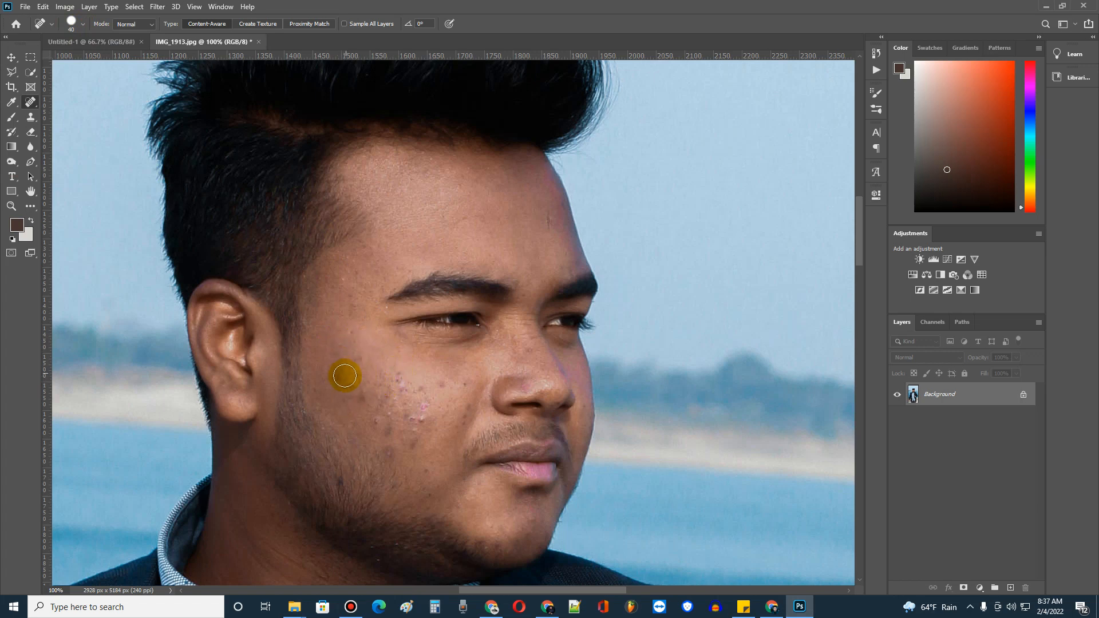
left_click(337, 375)
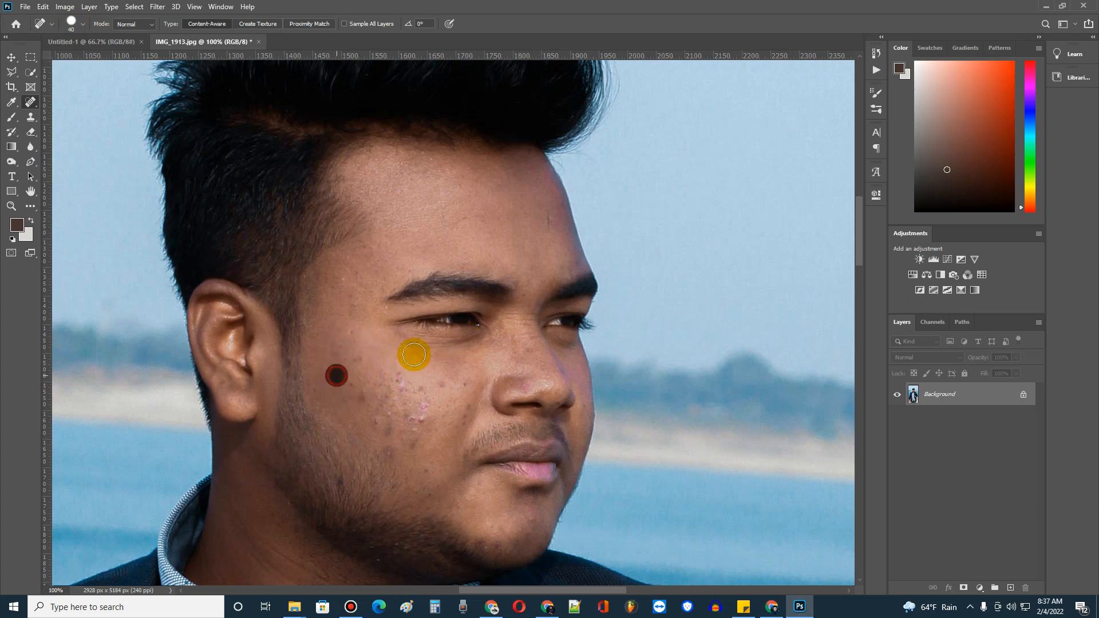
left_click(357, 360)
key("[")
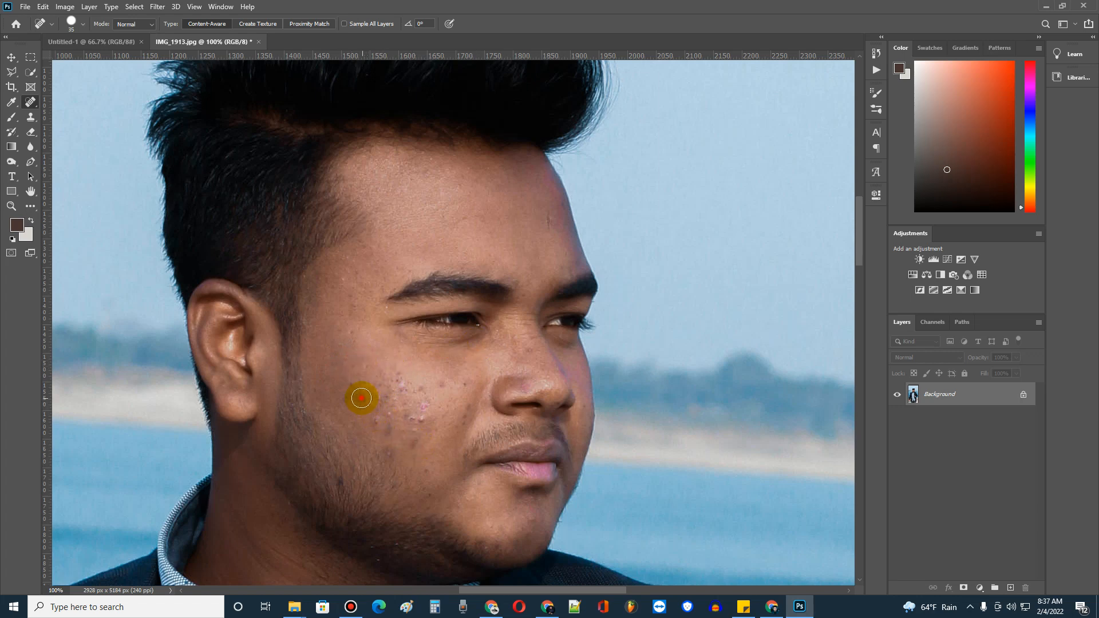
left_click(361, 398)
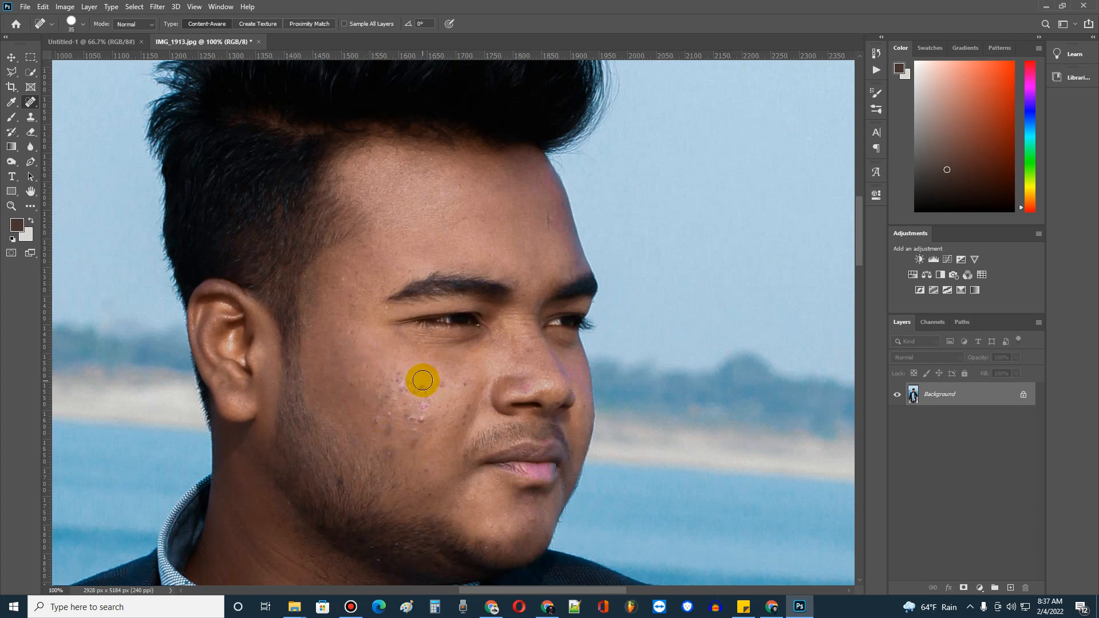
left_click(353, 382)
Step: Heal the acne cluster in the middle of the cheek, varying the brush size between 35, 25 and 30 px
left_click(398, 383)
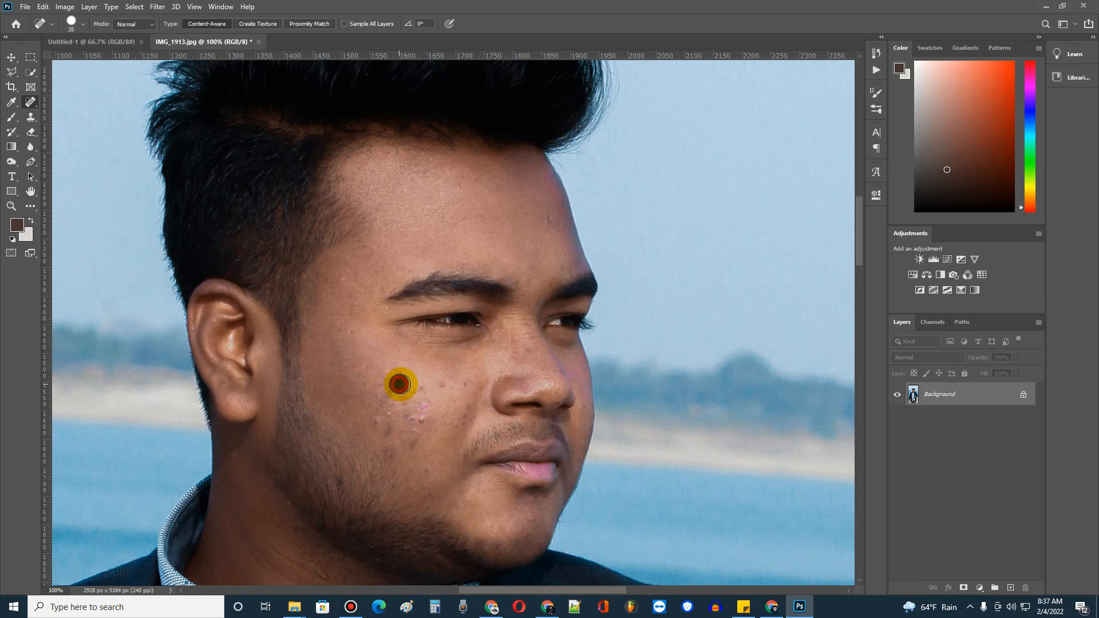
key("[")
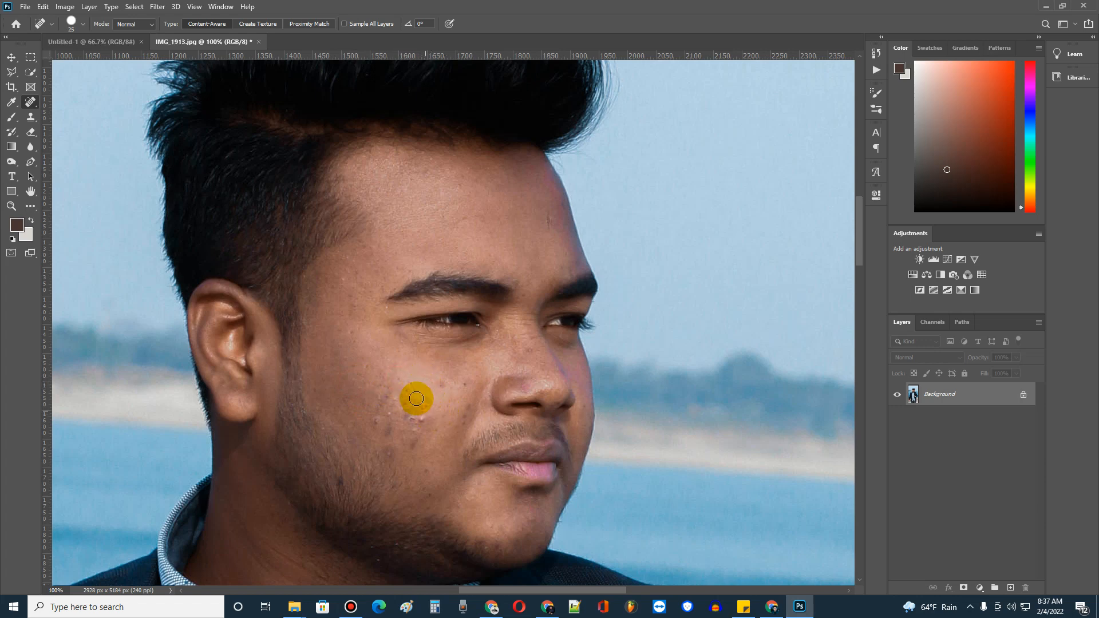
left_click(418, 390)
key("]")
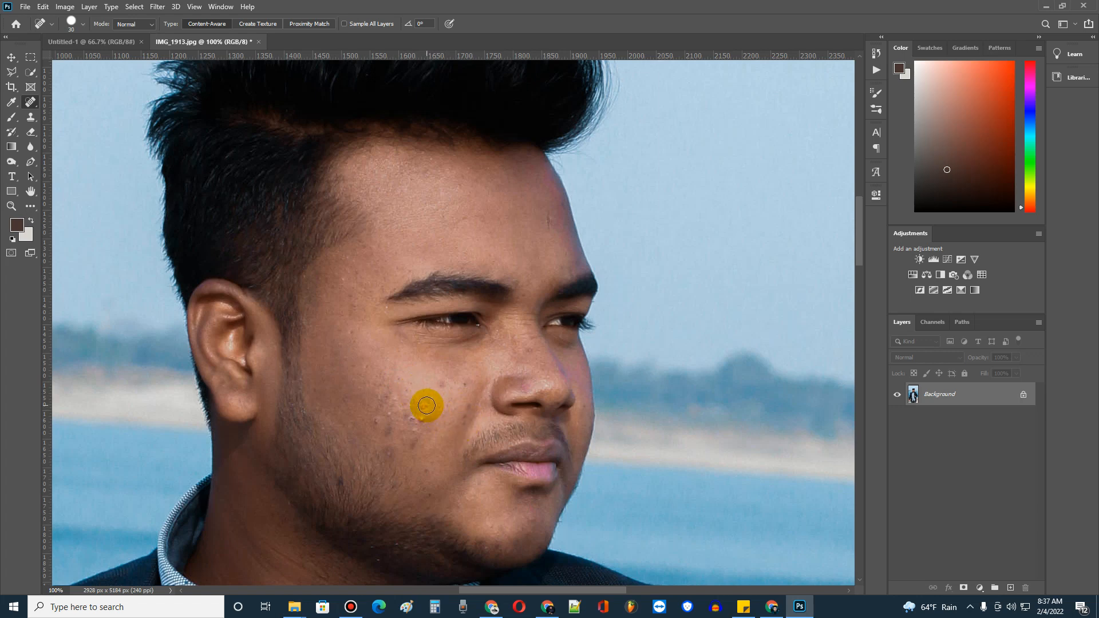
left_click(426, 420)
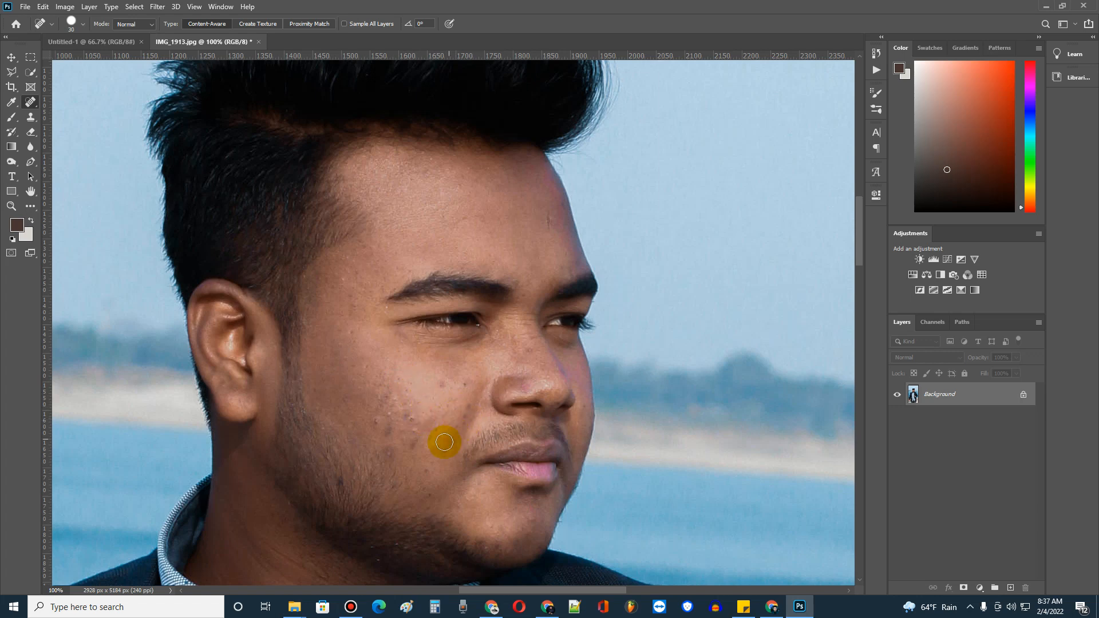
left_click(415, 433)
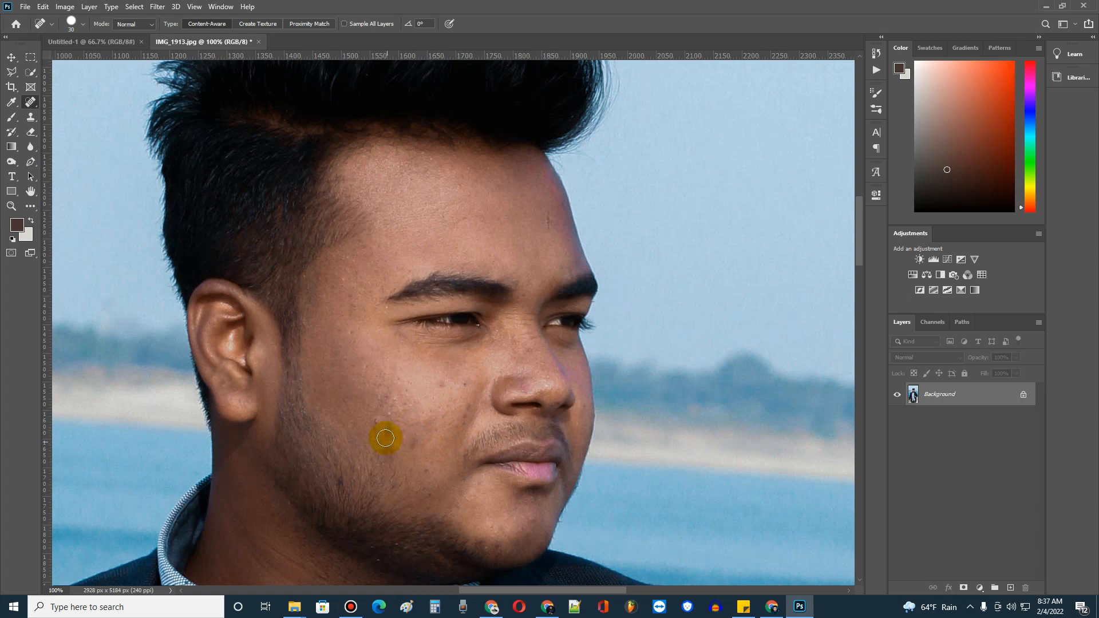
left_click(376, 422)
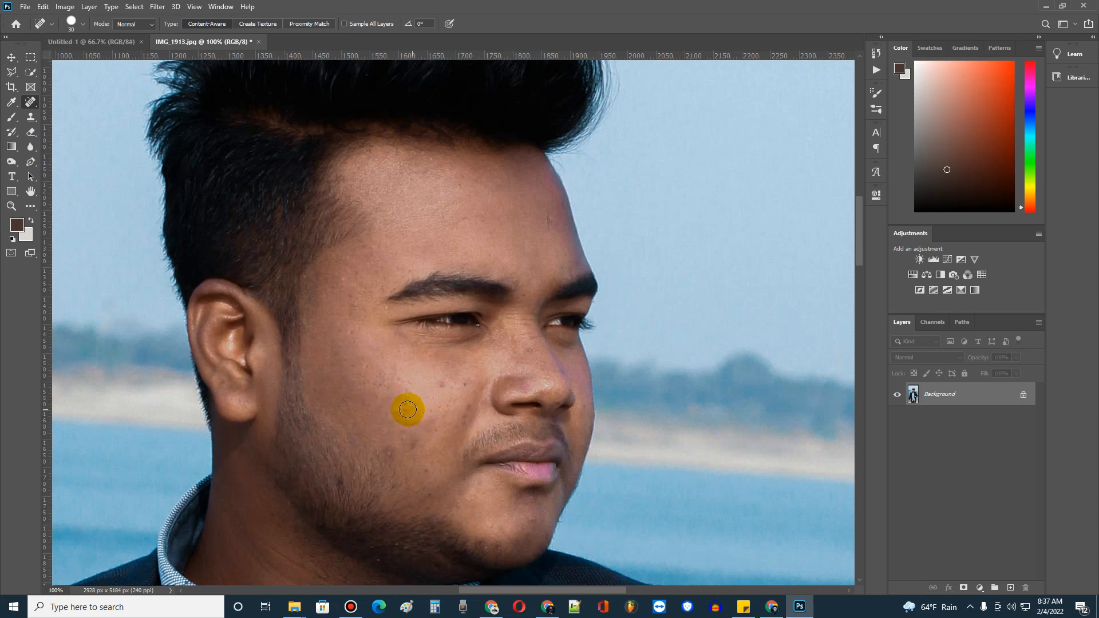
Step: Heal the remaining small marks across the upper and middle cheek with the 30 px Spot Healing Brush
left_click(404, 409)
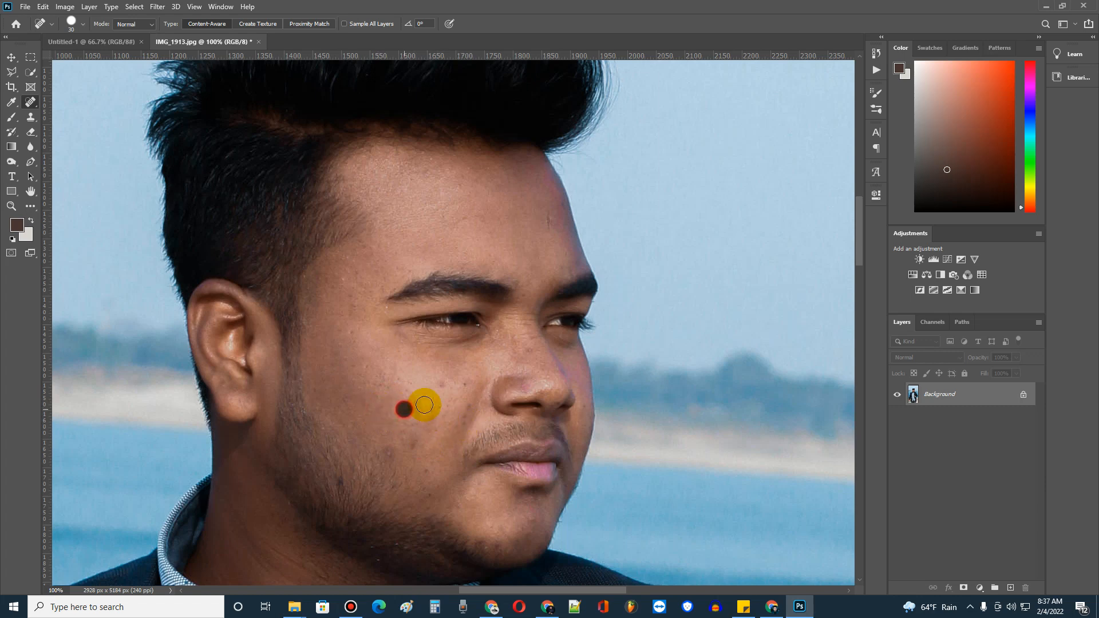
left_click(396, 381)
left_click(378, 395)
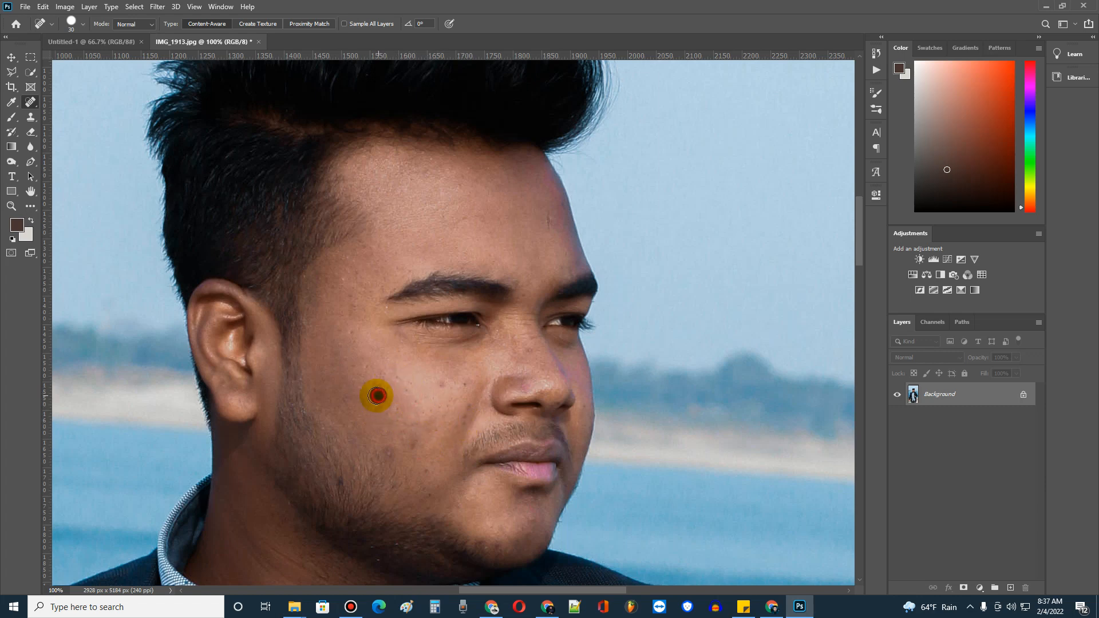
left_click(365, 362)
left_click(441, 387)
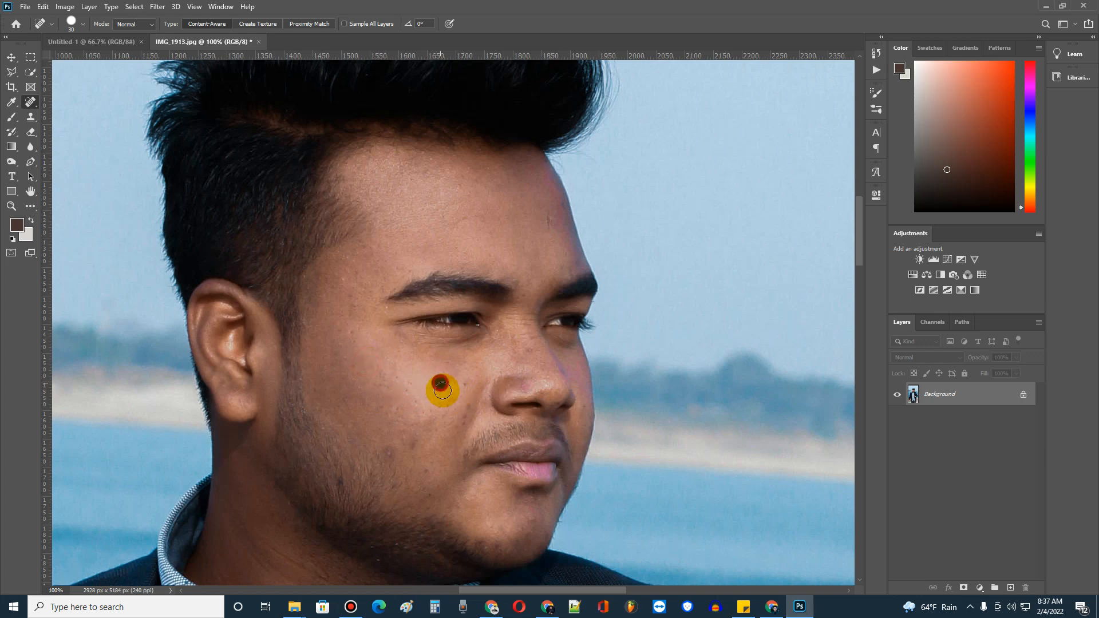
left_click(415, 402)
left_click(398, 379)
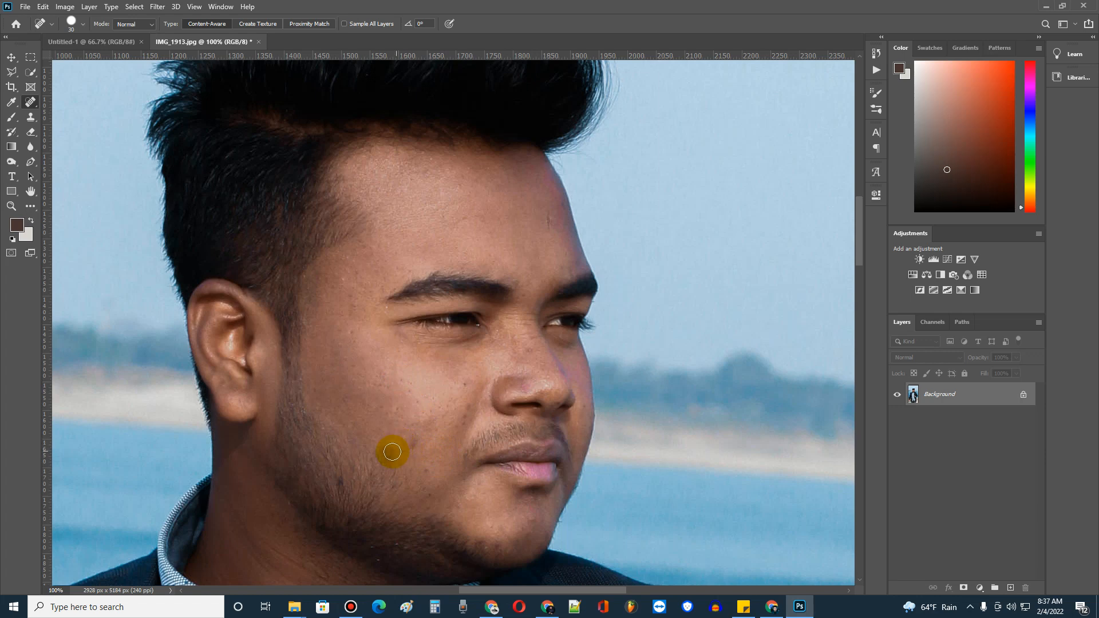
Step: Heal the dark marks on the lower cheek, below the temple and beside the nose
left_click(416, 451)
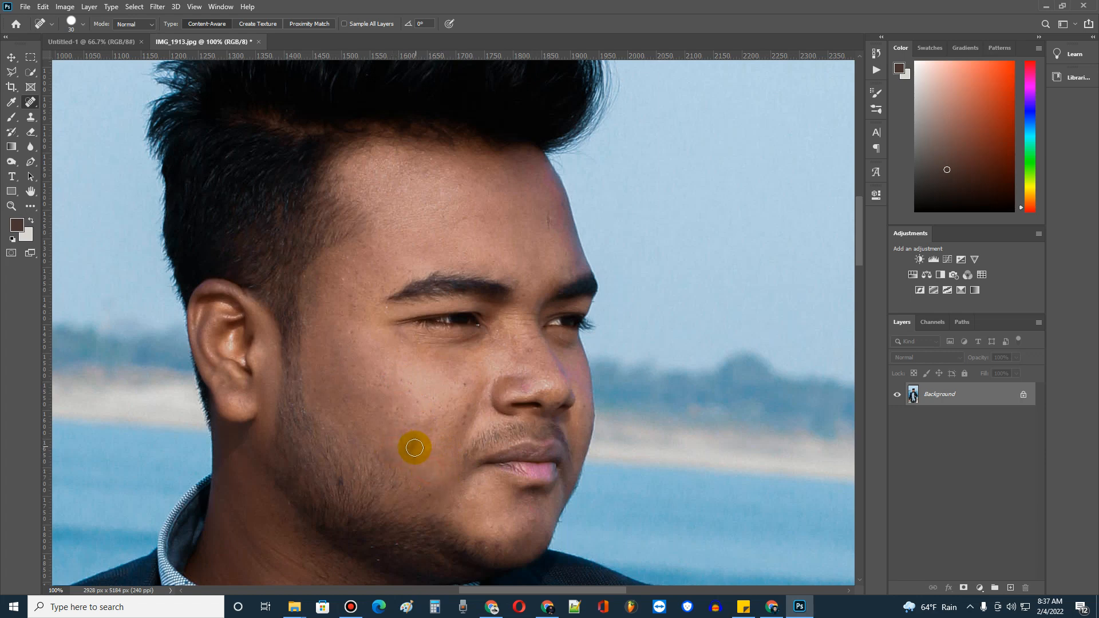
left_click(403, 437)
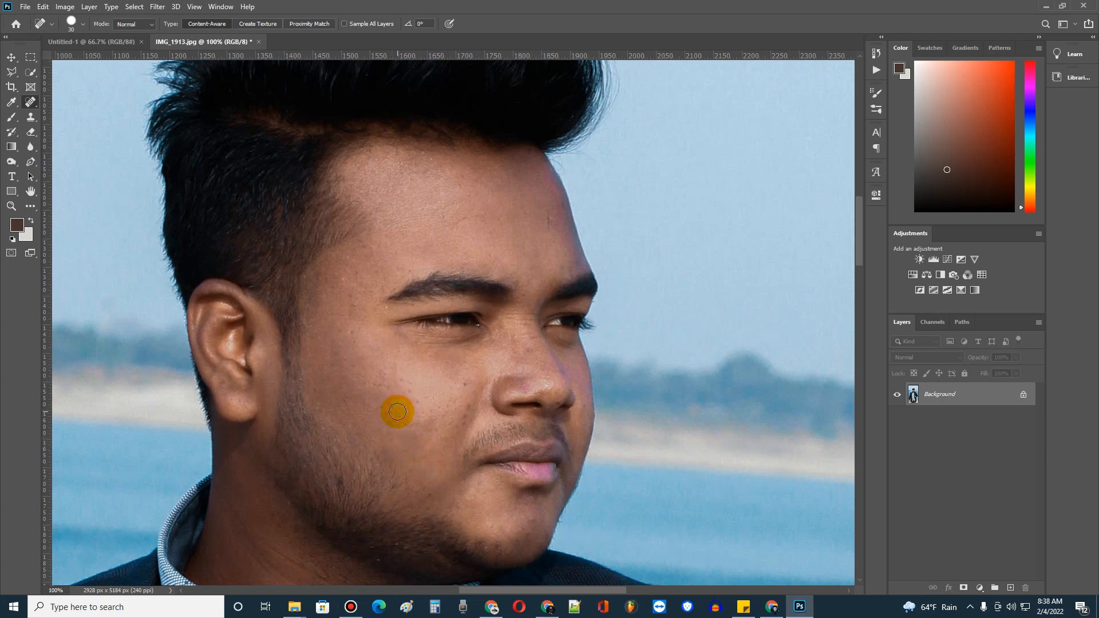
left_click(352, 327)
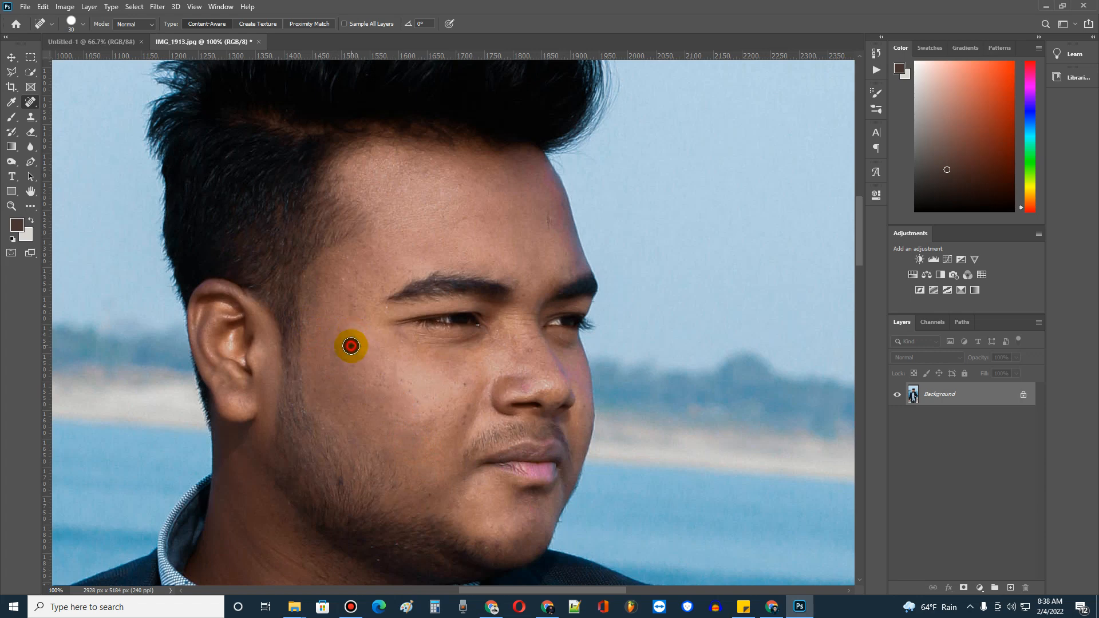
left_click(465, 387)
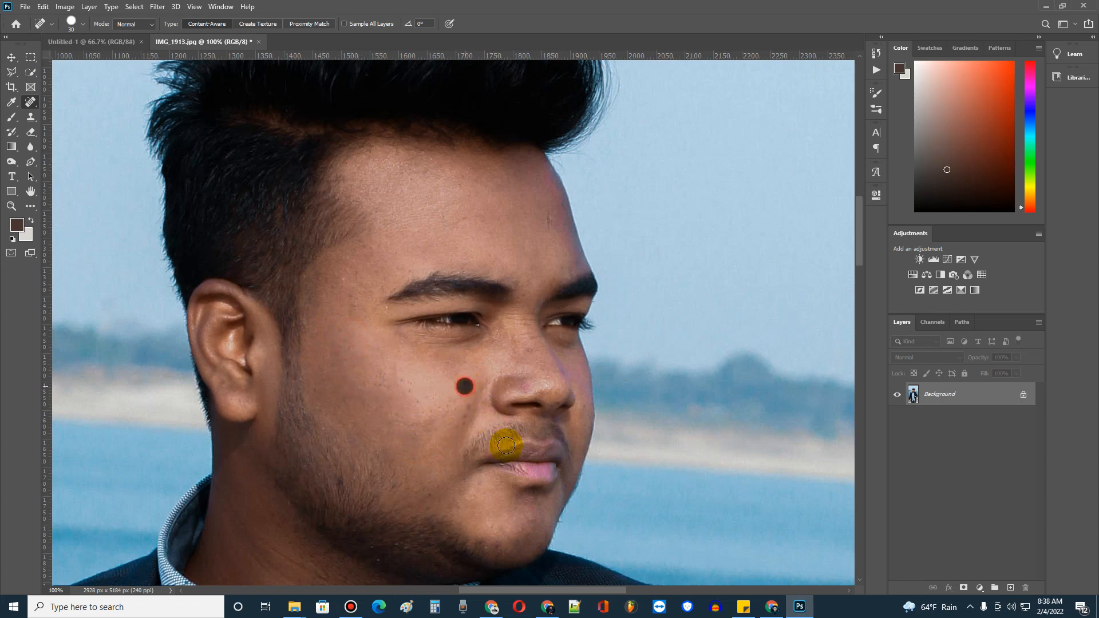
left_click(467, 411)
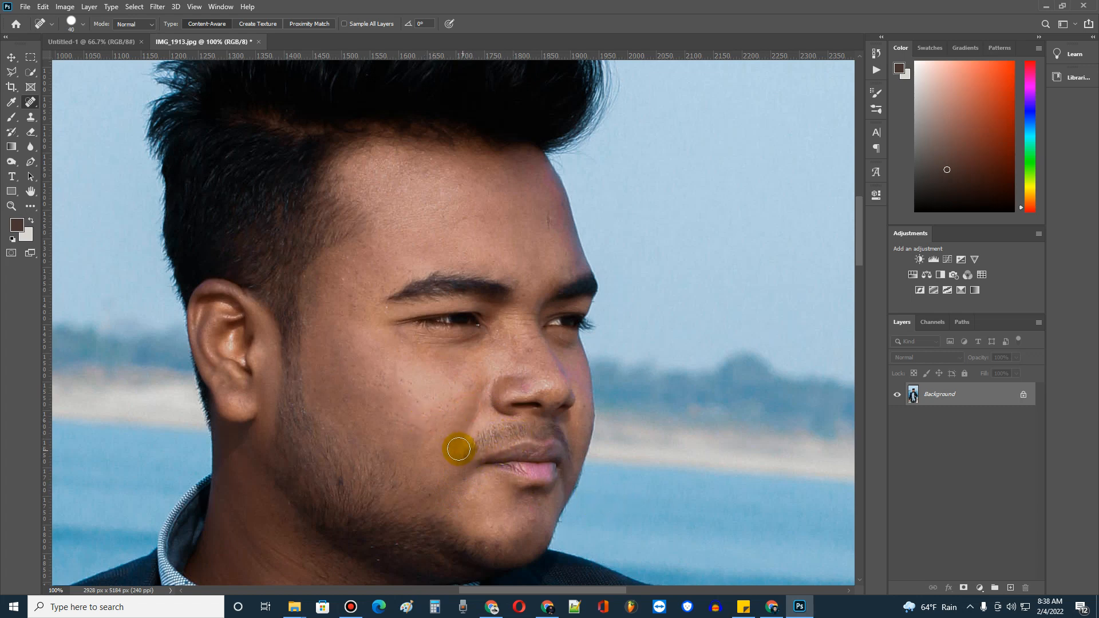
Step: Heal the spots on the temple and the vertical mark on the forehead with a 40 px brush
left_click(342, 279)
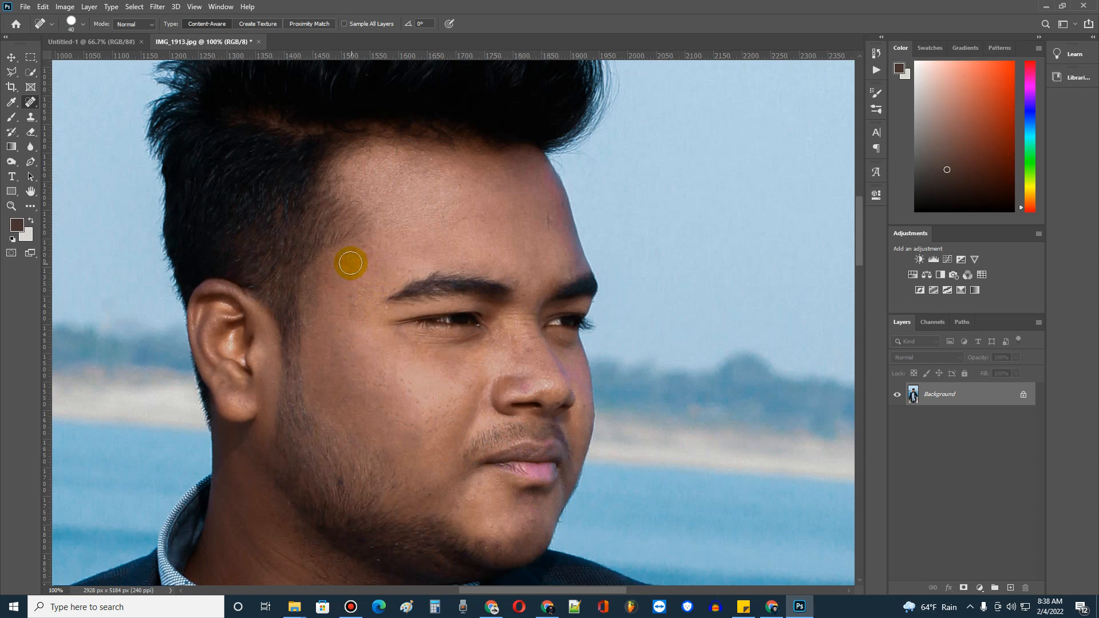
left_click(350, 263)
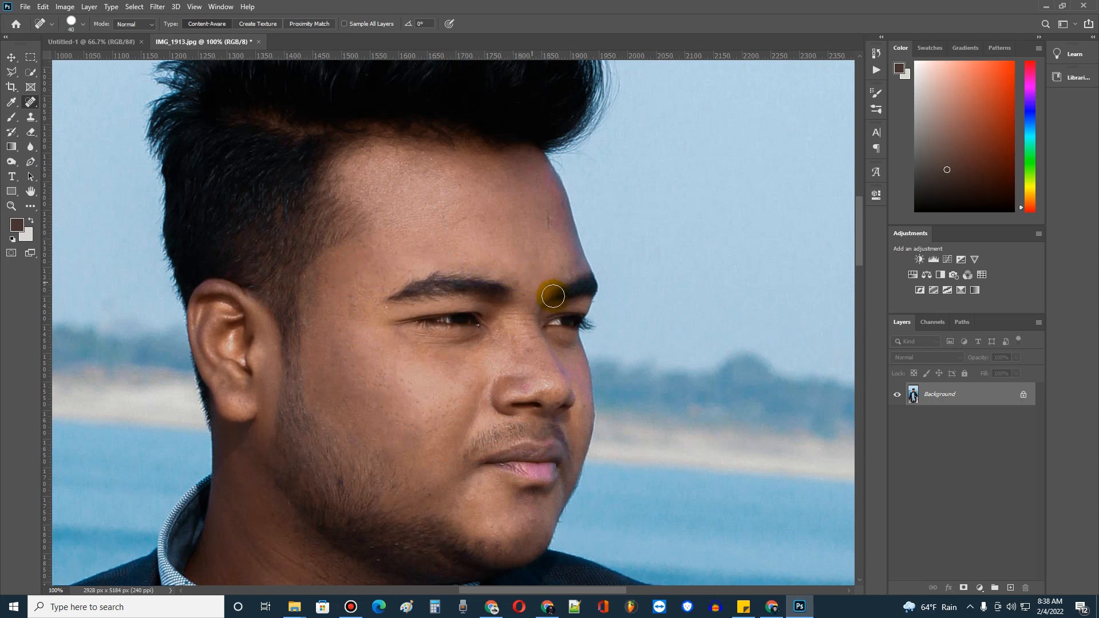
left_click(543, 223)
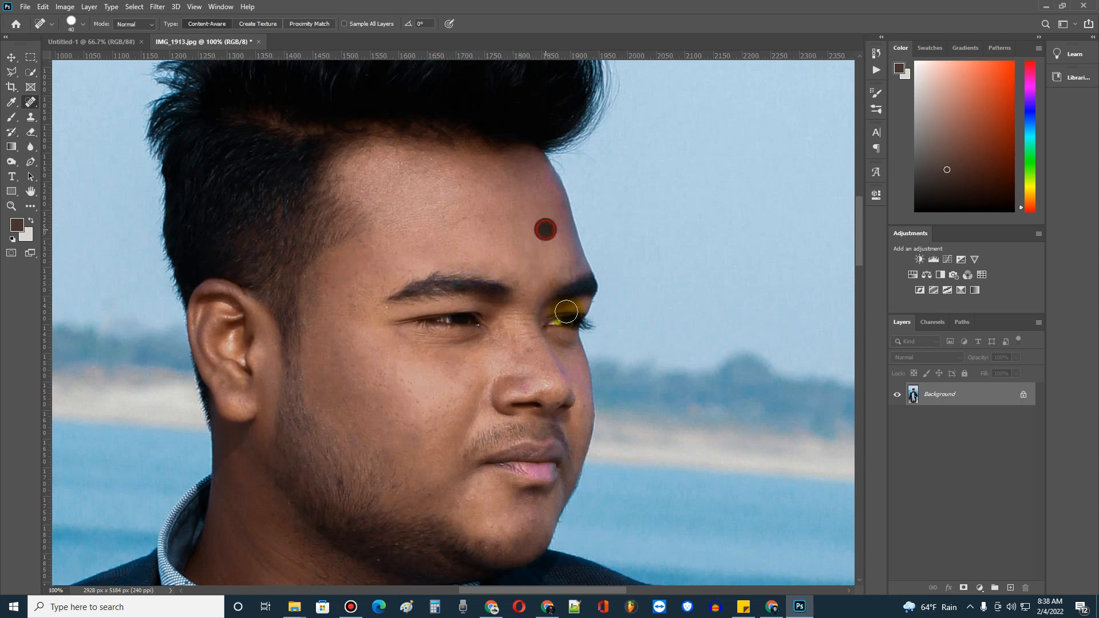
Step: Heal the remaining forehead marks and the spots along the nose bridge, reducing the brush size to 35 and 25 px
left_click(464, 220)
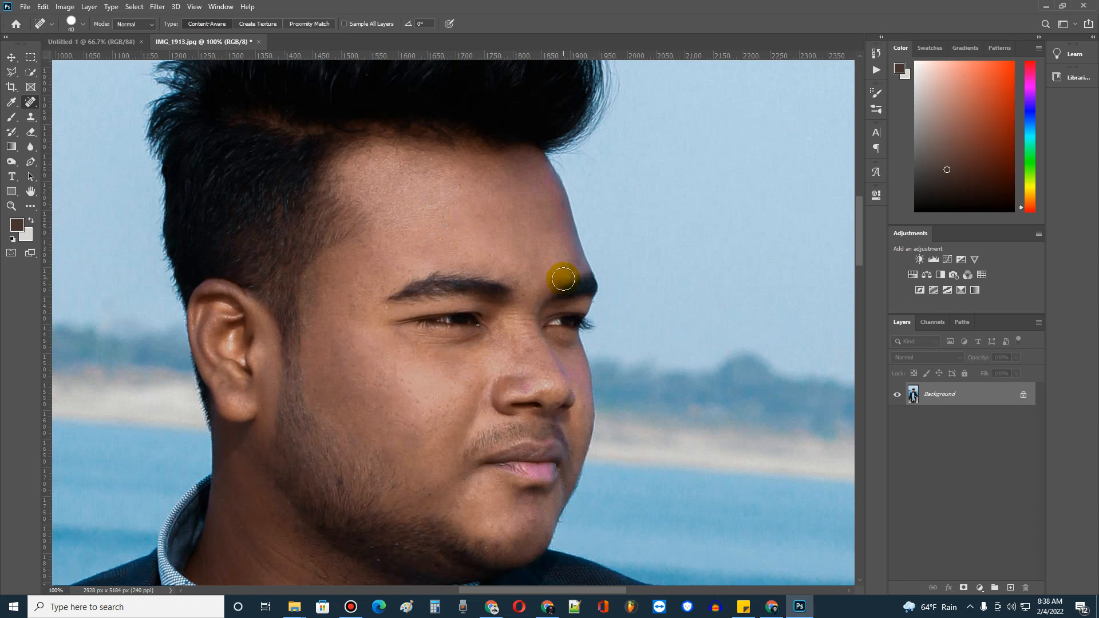
left_click(482, 222)
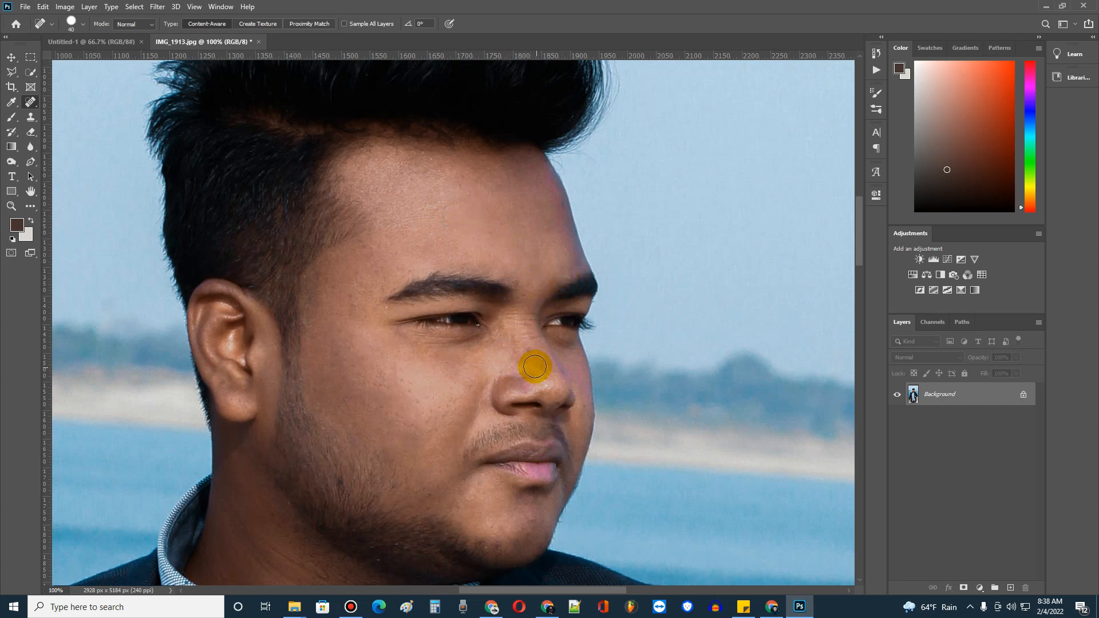
left_click(522, 346)
key("bracketleft")
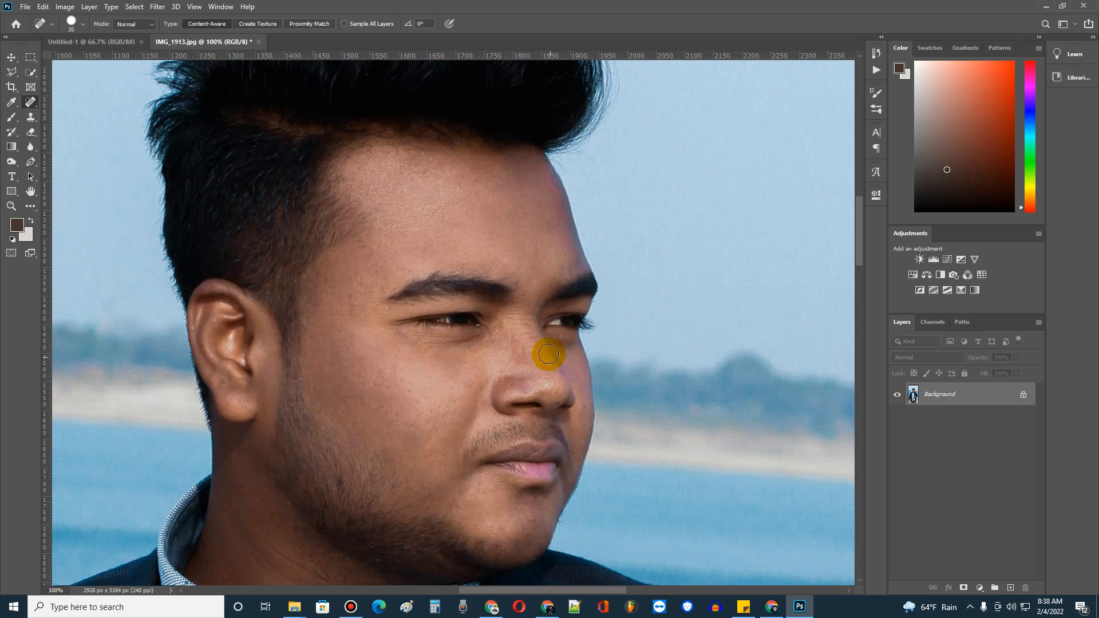
mouse_move(538, 345)
left_mouse_down()
mouse_move(570, 343)
mouse_move(532, 364)
mouse_move(536, 347)
left_mouse_up()
left_click(538, 348)
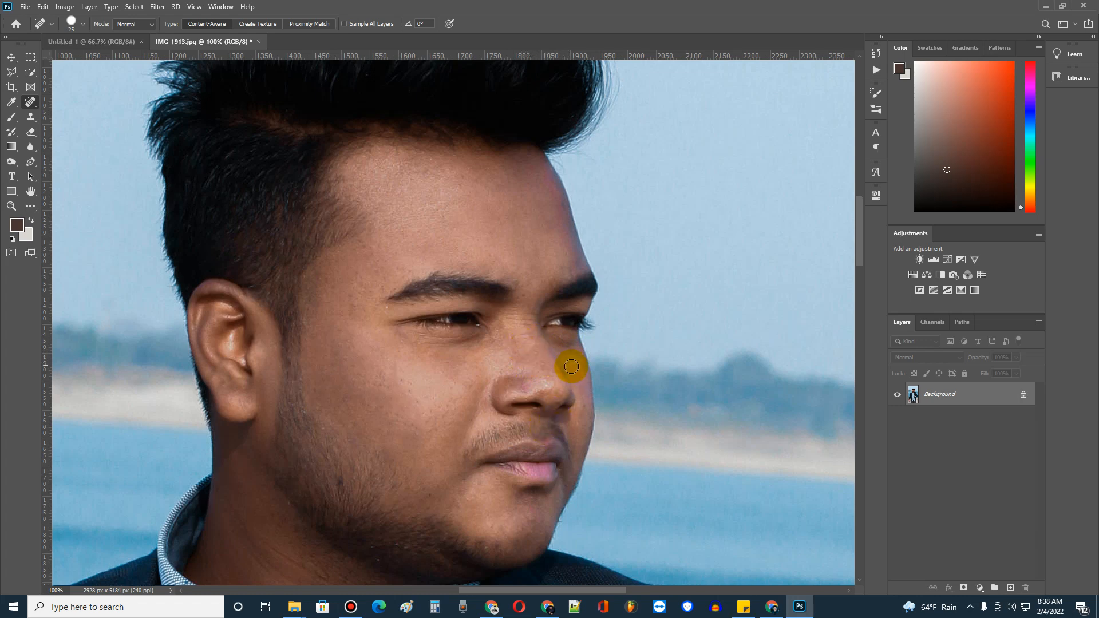
left_click_drag(528, 313, 596, 376)
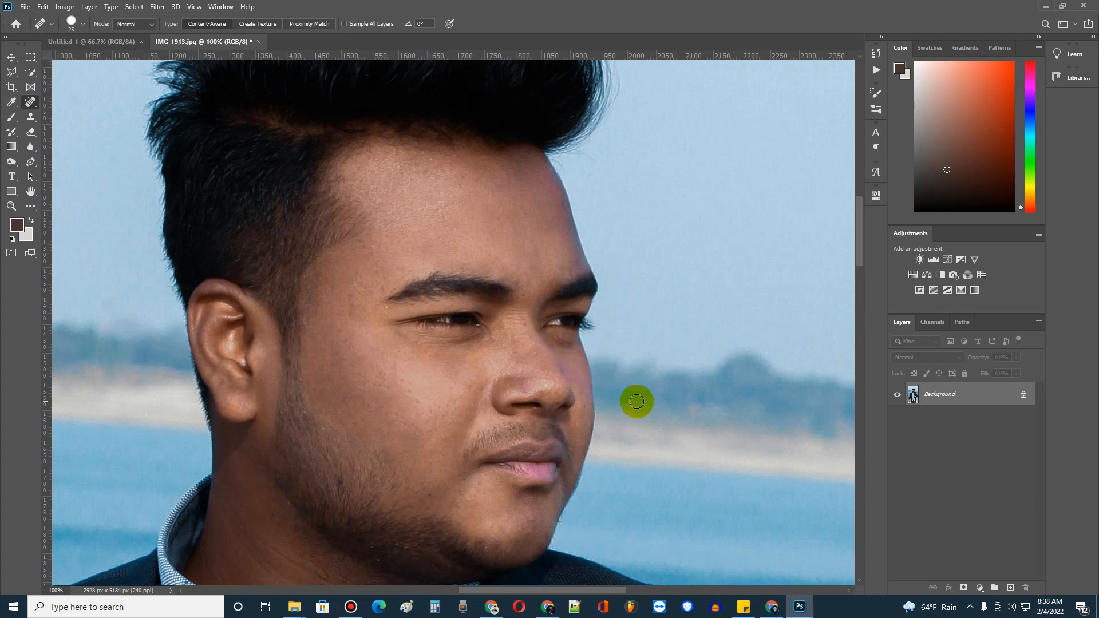
left_click(542, 367)
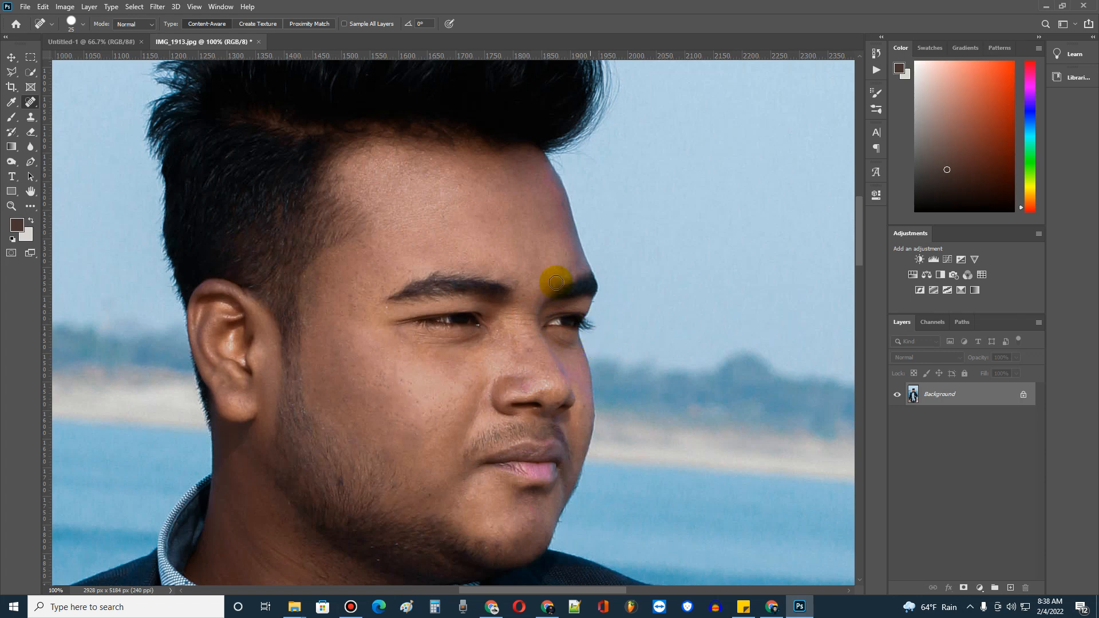
left_click(531, 352)
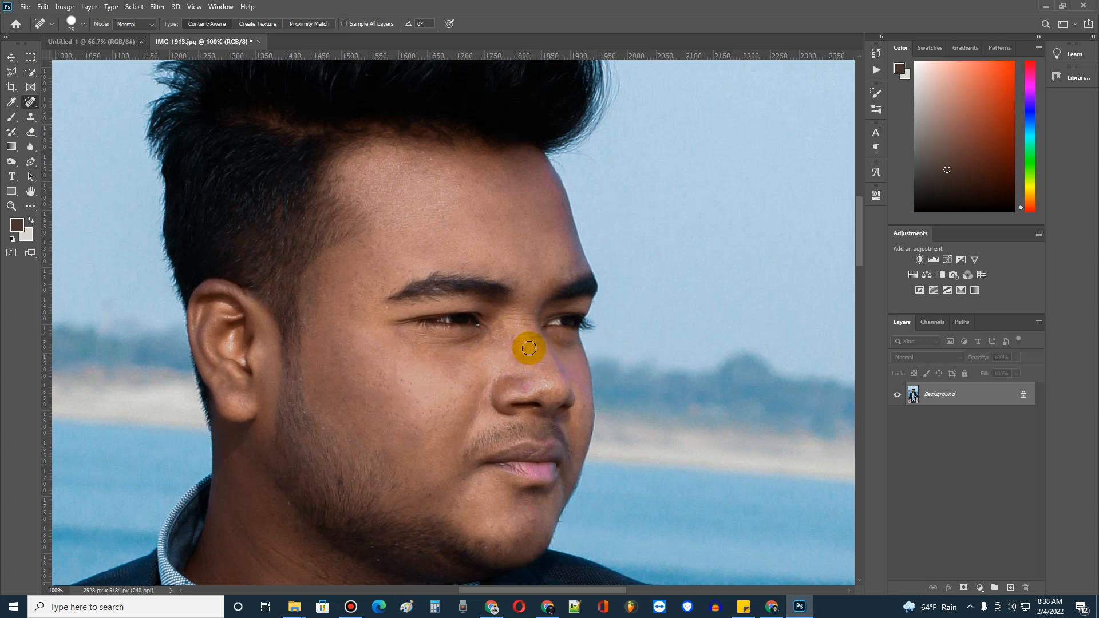
Step: Heal the marks on the chin, the lower cheek and the cheek beside the nose with the 25 px brush
left_click(540, 510)
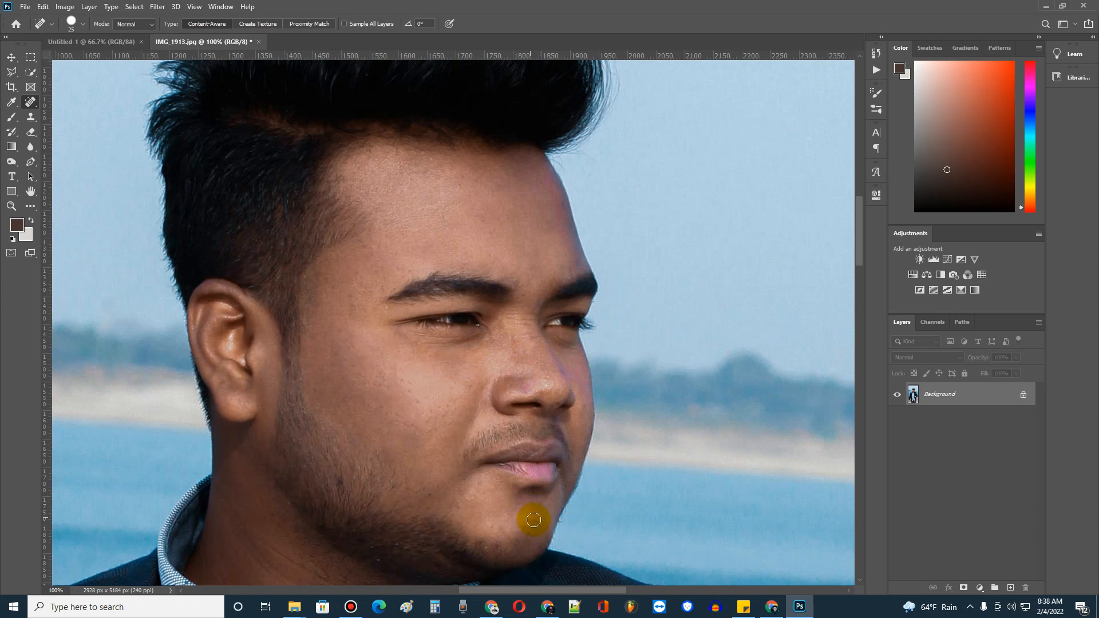
left_click(533, 520)
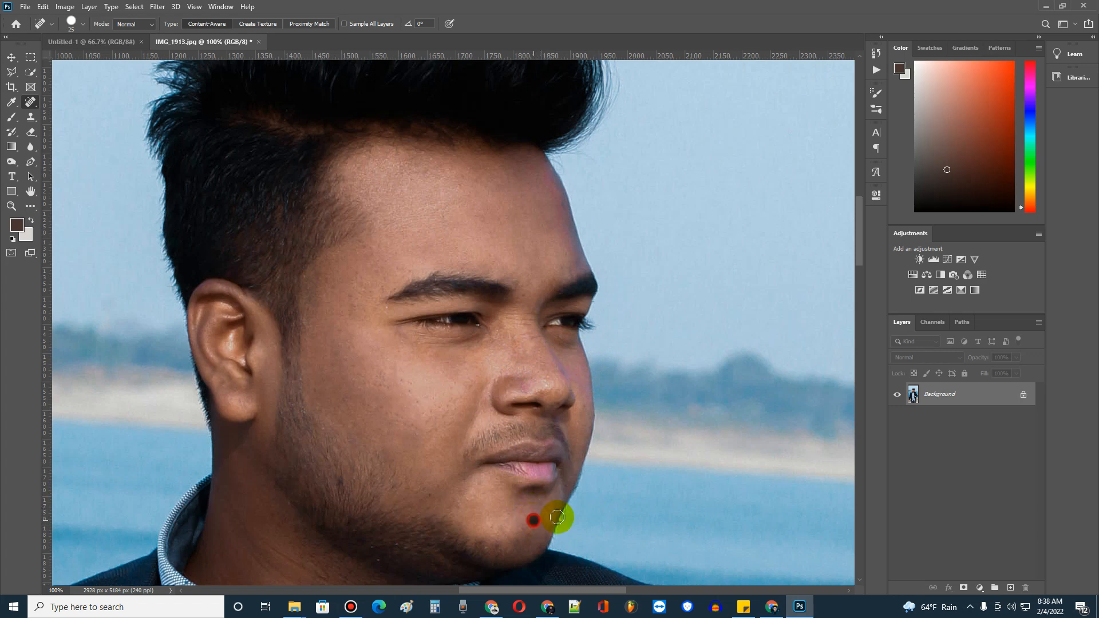
left_click(429, 496)
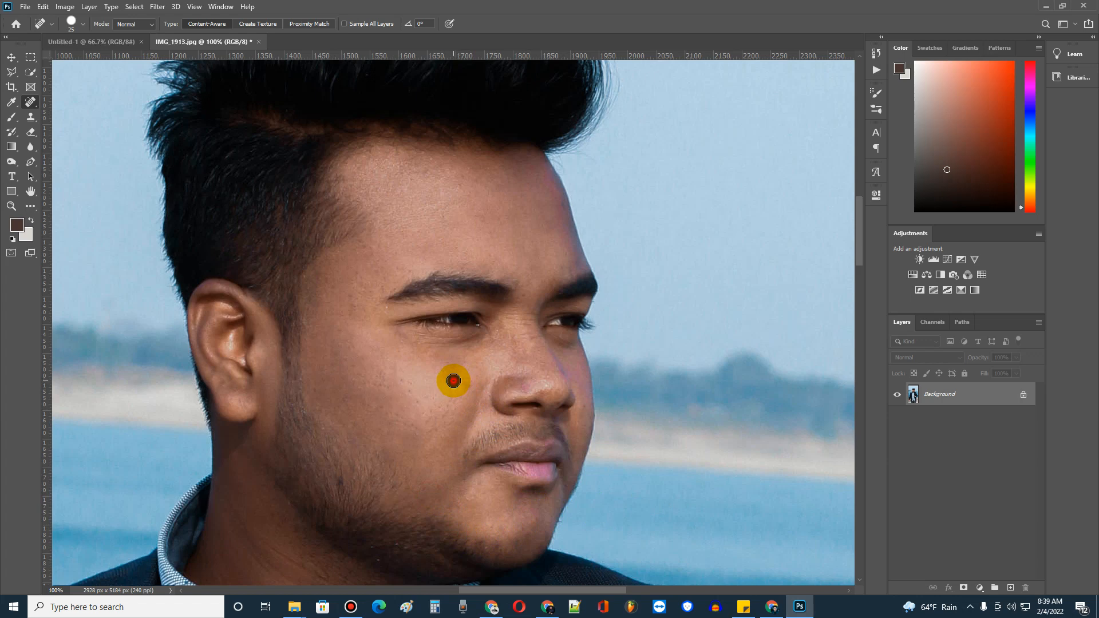
left_click(453, 381)
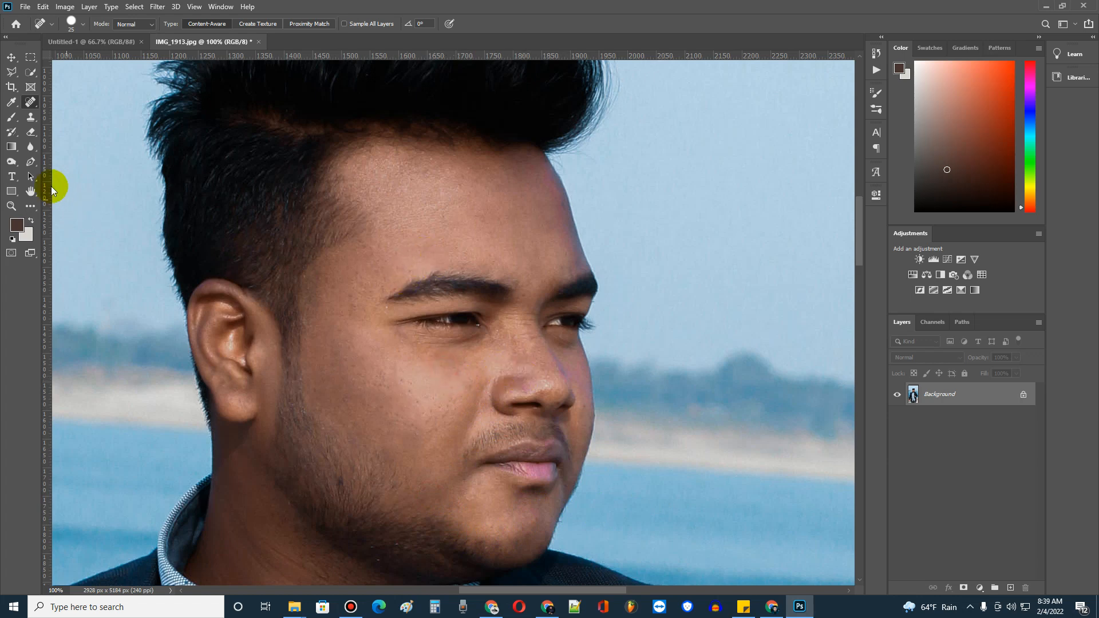
Step: Heal the mark on the upper nose between the eyes with the 25 px Spot Healing Brush
left_click(11, 206)
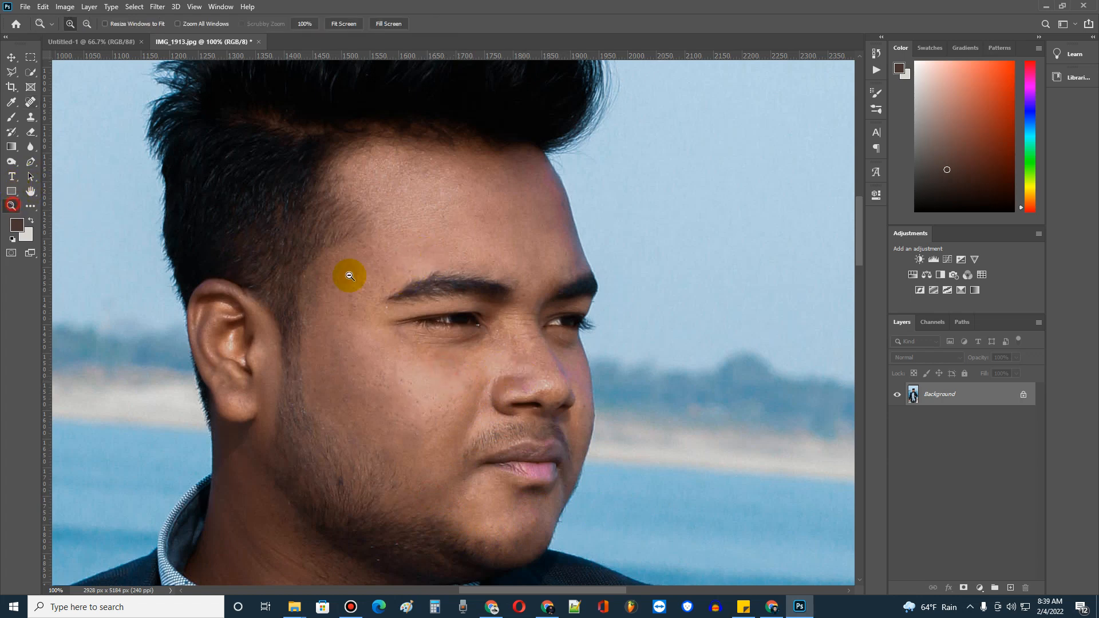
left_click(500, 327)
left_click(500, 327)
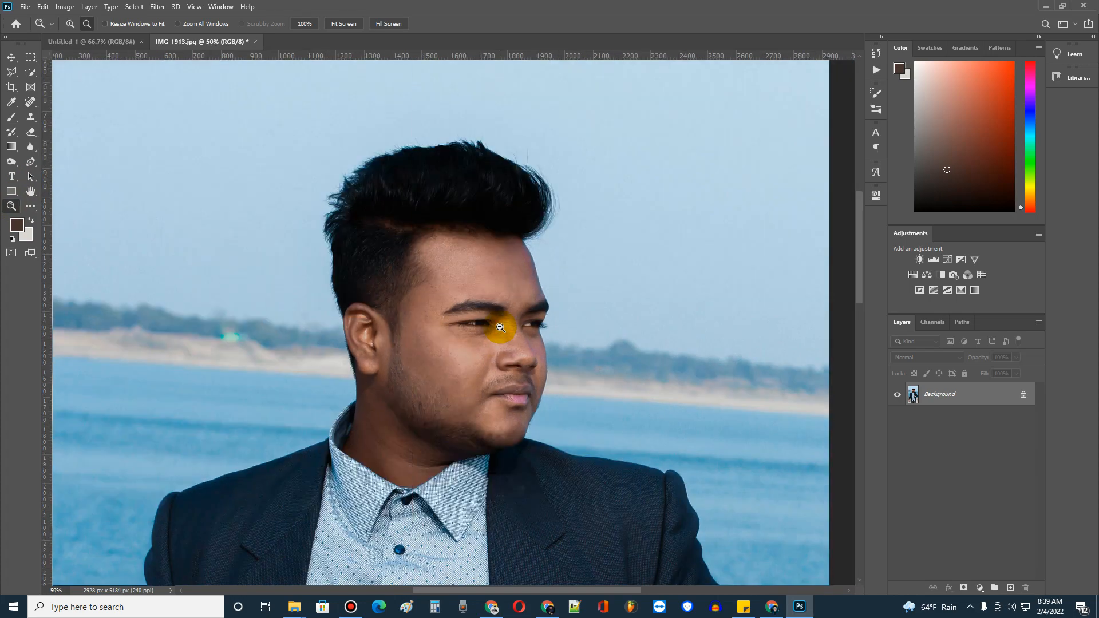
left_click(500, 327, "alt")
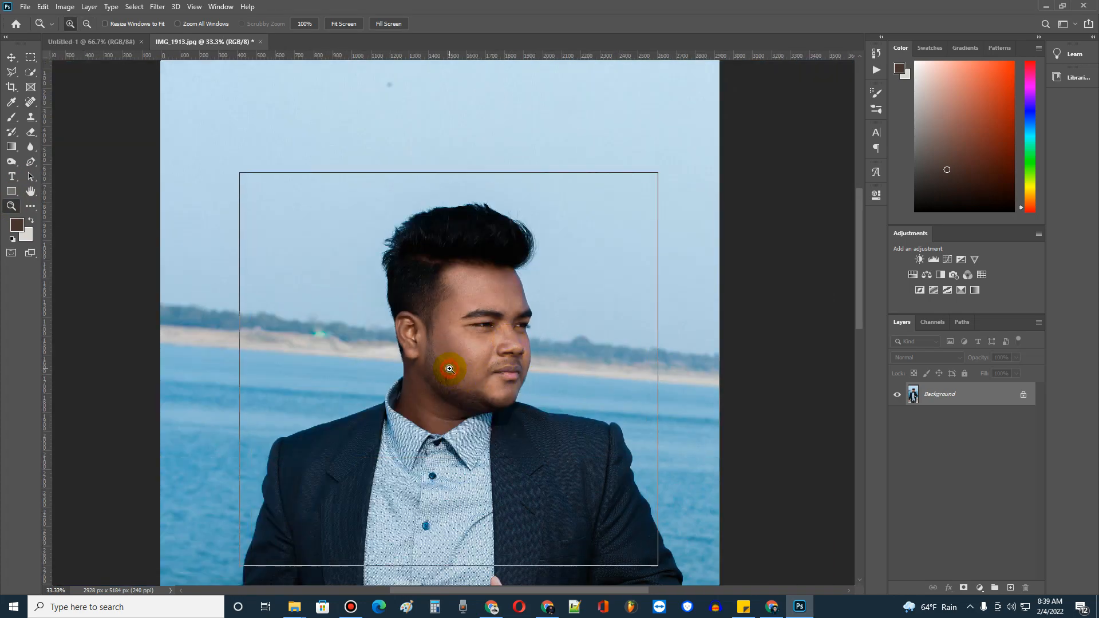
left_click(451, 366)
left_click(516, 310)
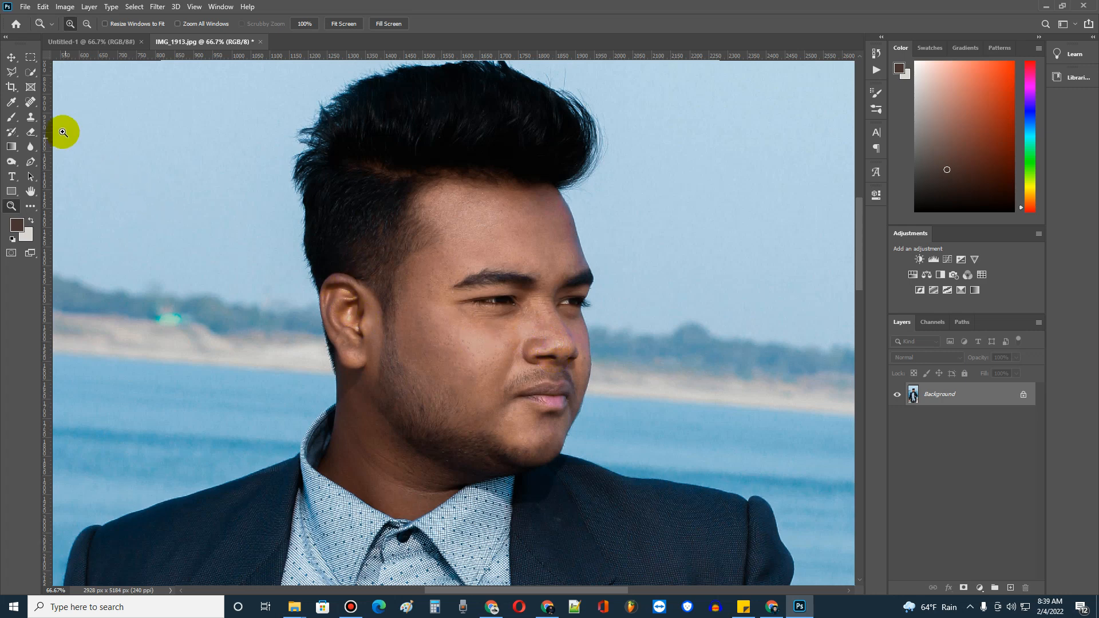
left_click(33, 107)
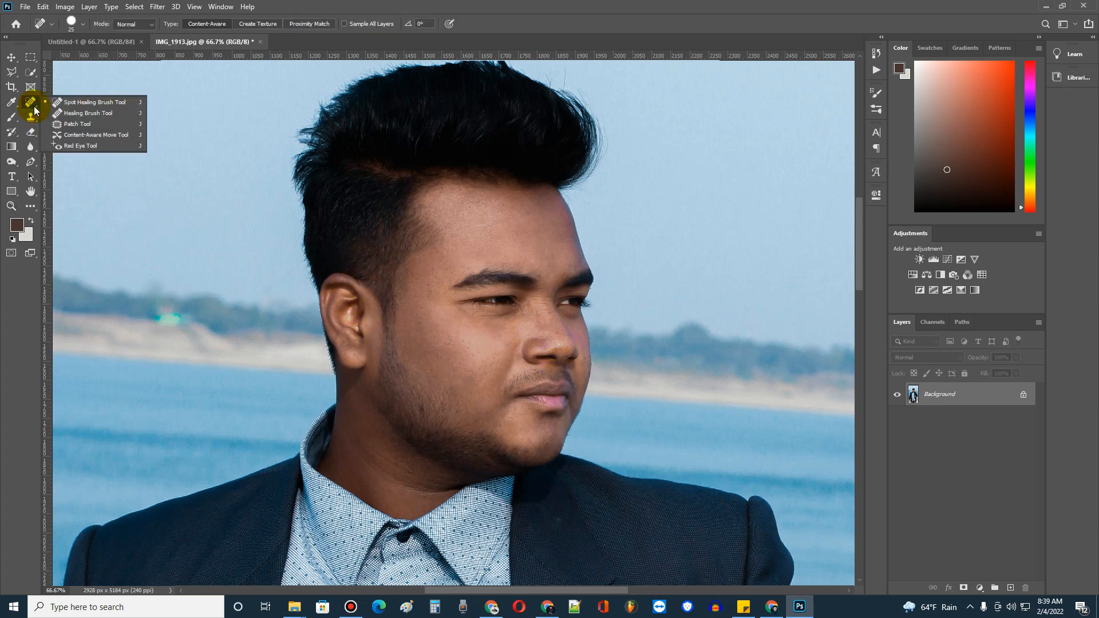
left_click(123, 107)
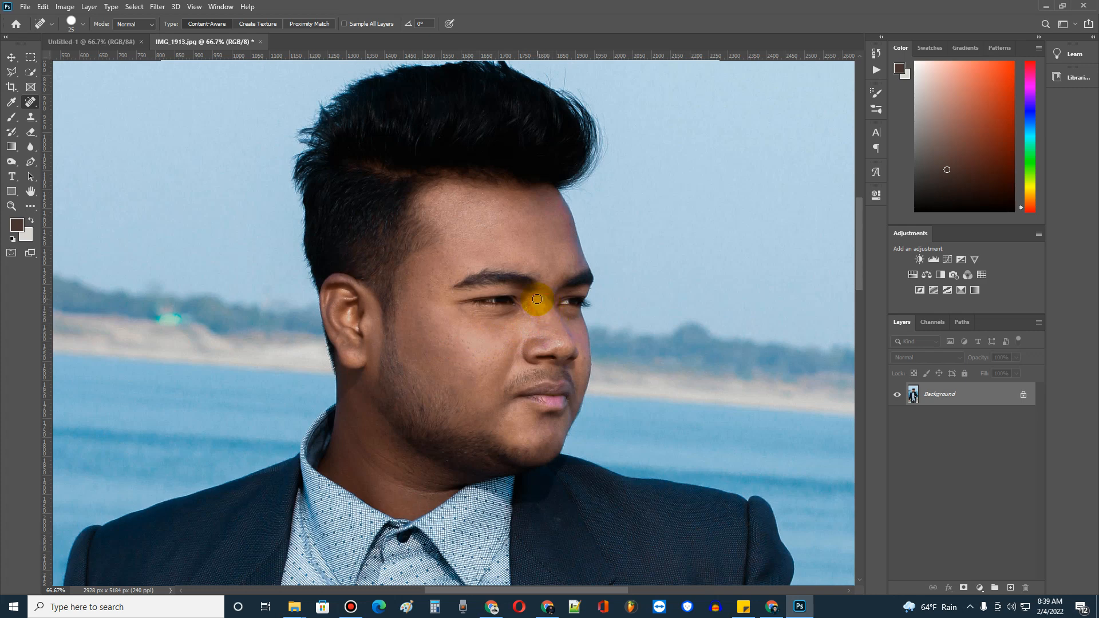
left_click_drag(536, 299, 543, 311)
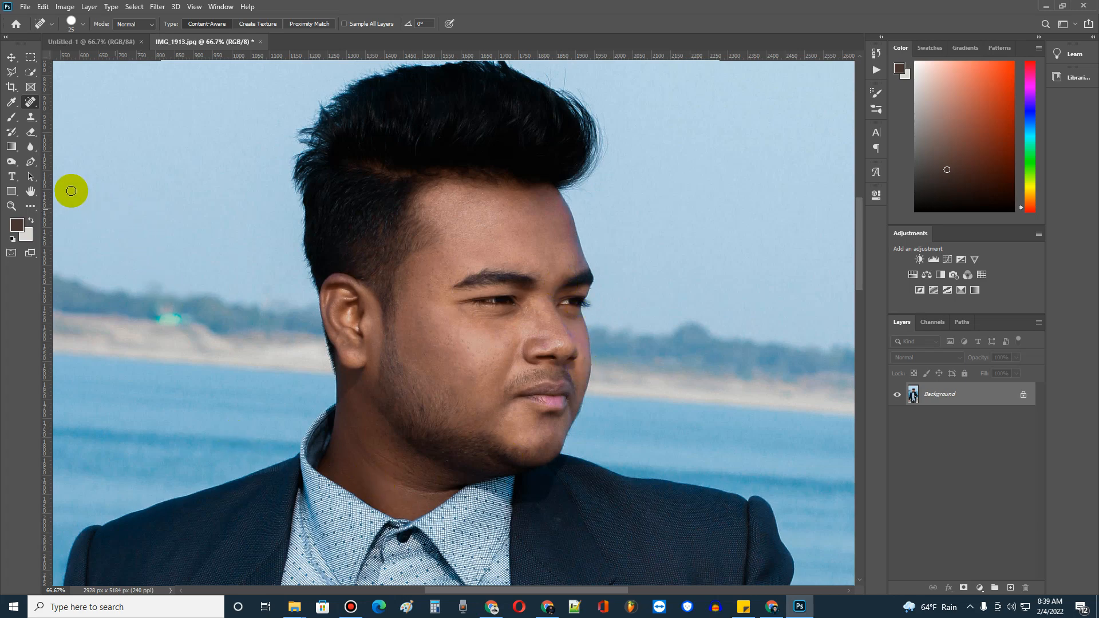
Step: Zoom out to 33.3% to review the retouched portrait as a whole
left_click(11, 206)
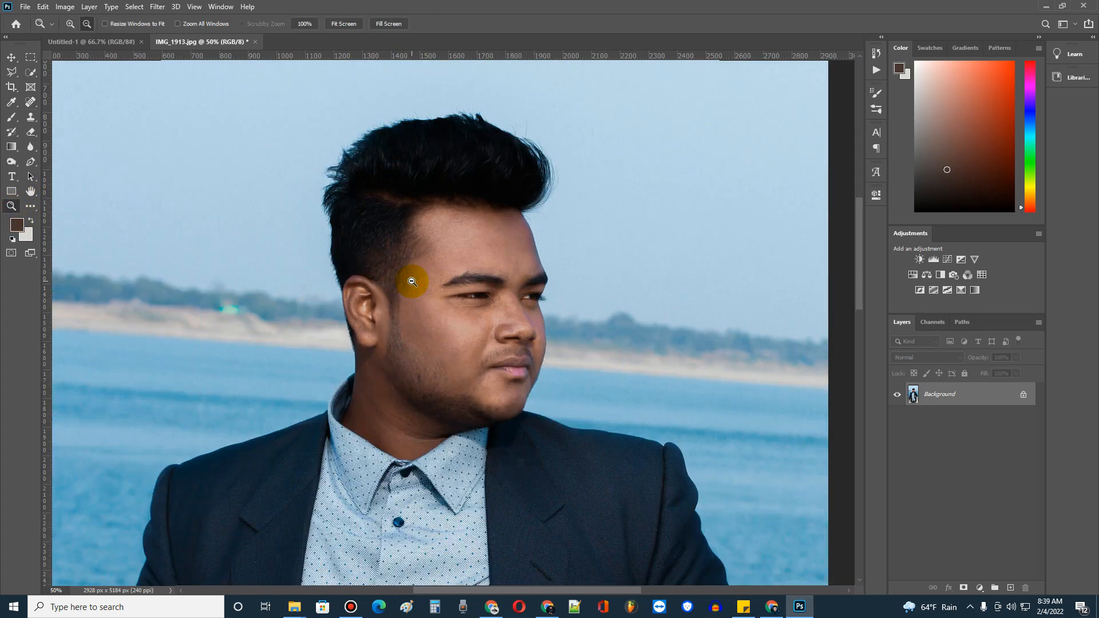
left_click(412, 282, "alt")
scroll(450, 355, "down", 3)
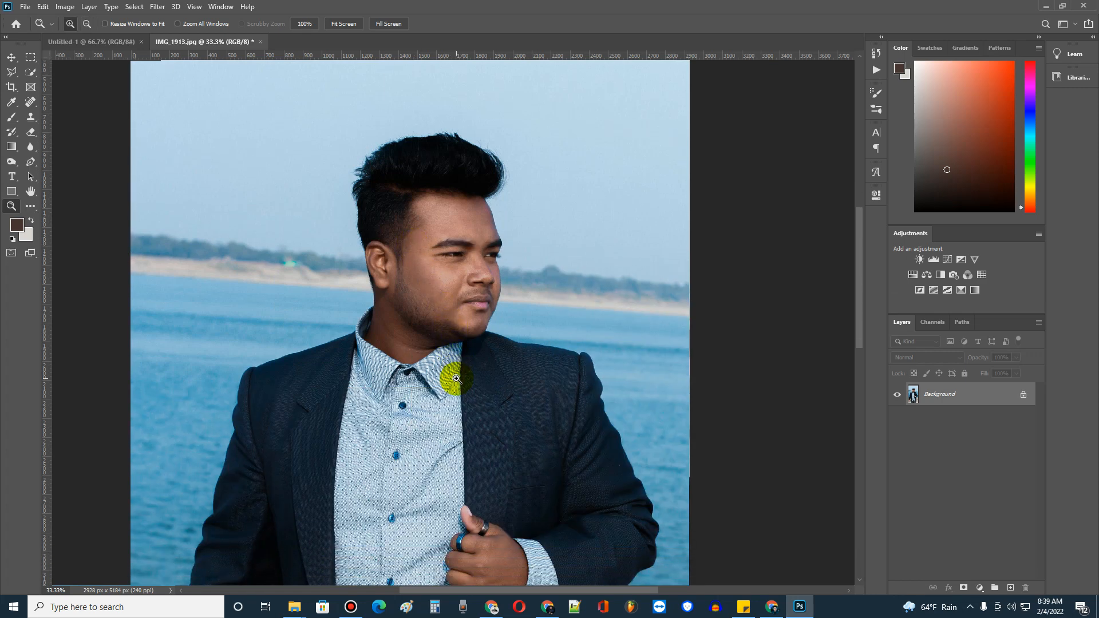
right_click(29, 104)
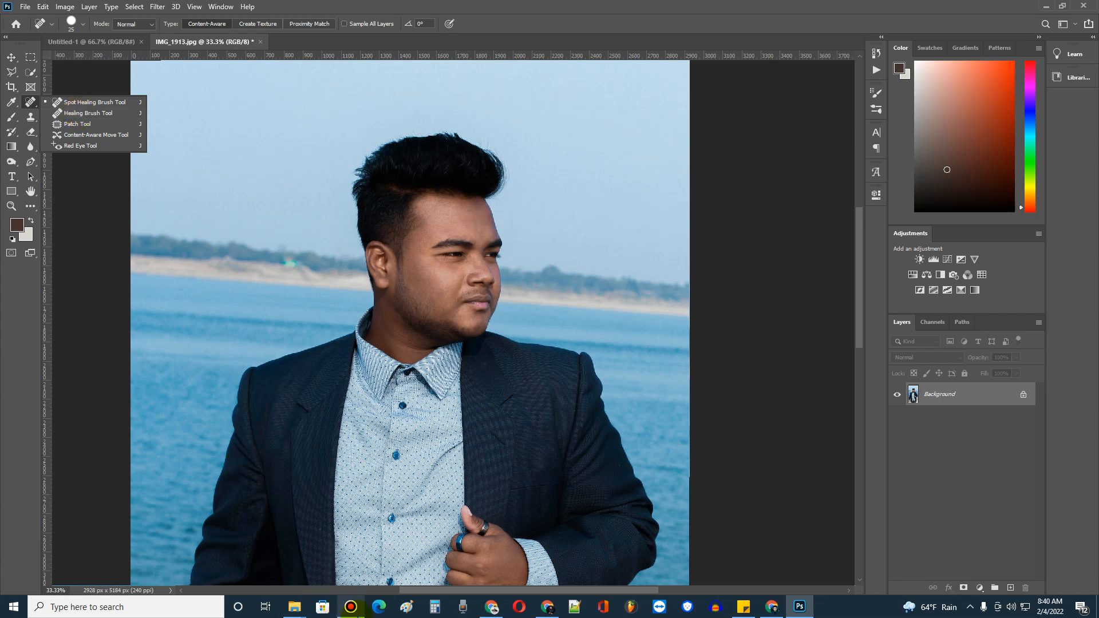
left_click(353, 606)
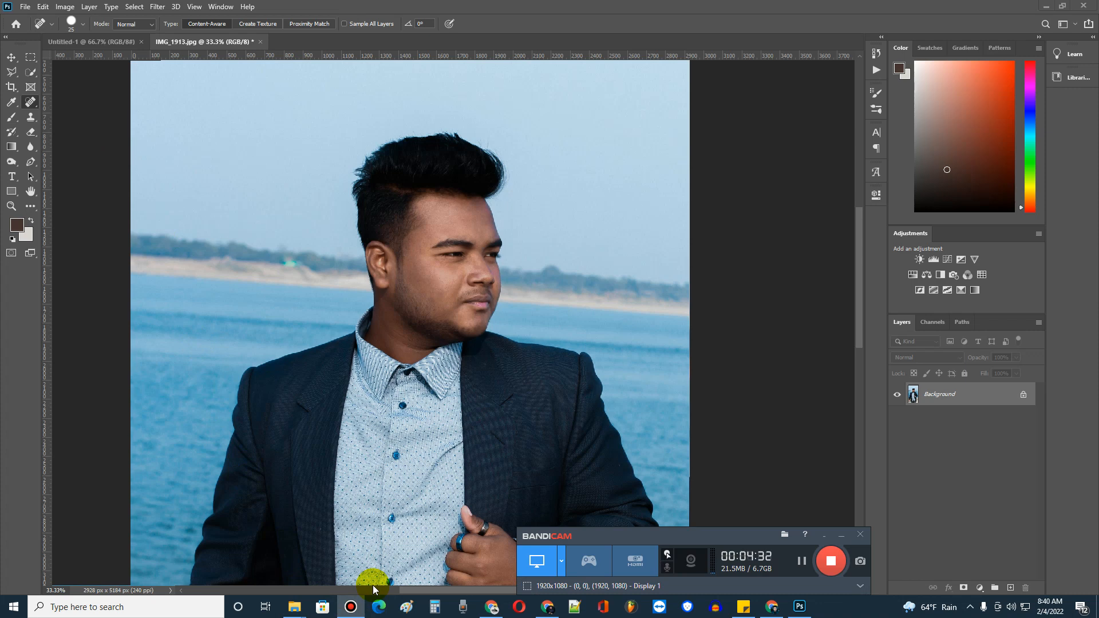